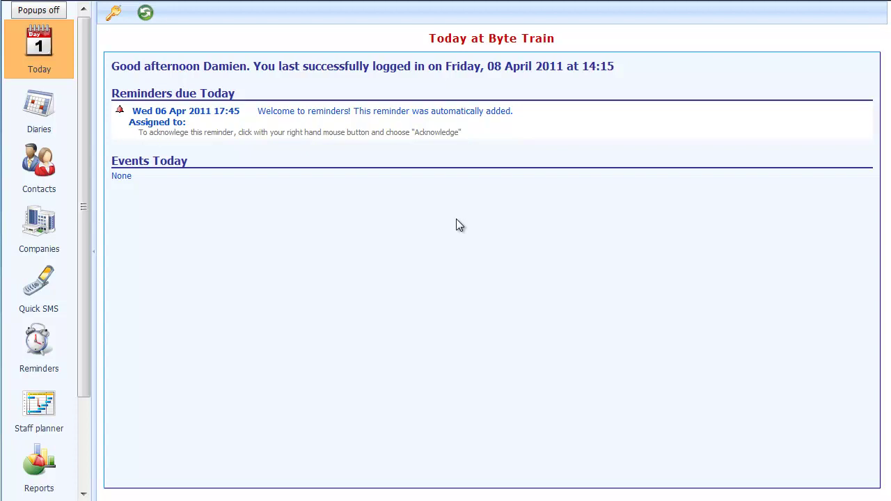
- Show the Byte Train Chelmsford diary for Friday 15 April 2011
click(32, 113)
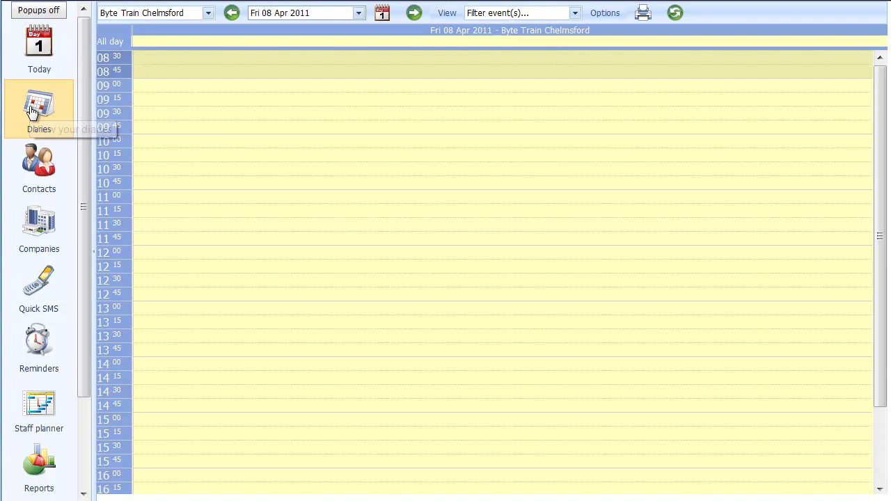
click(358, 13)
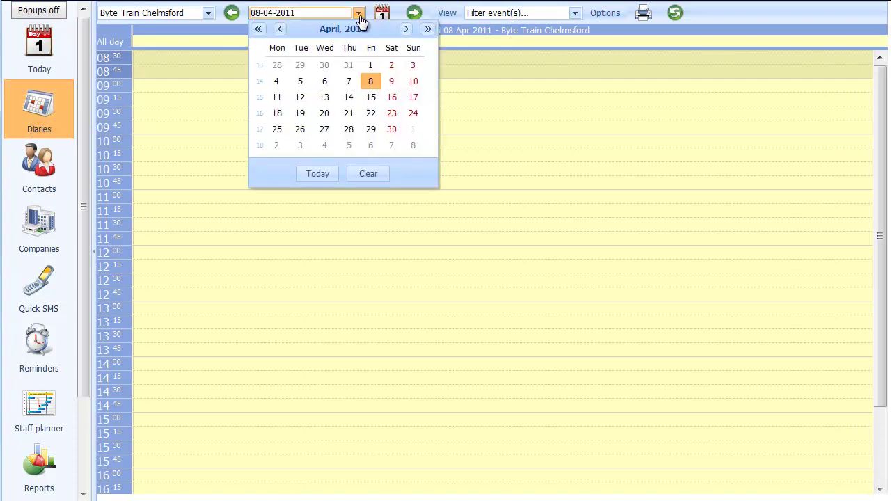
click(371, 100)
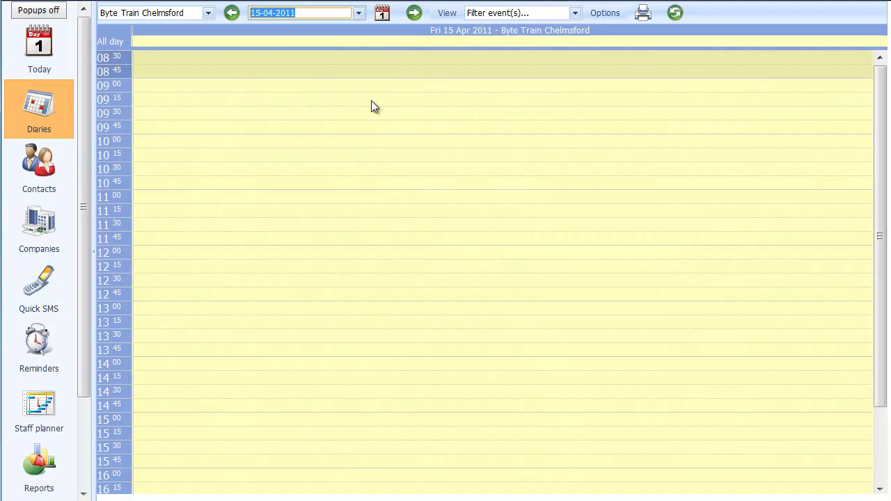
- Add a new Introduction to Microsoft Word event in the 09:00 slot
right_click(161, 130)
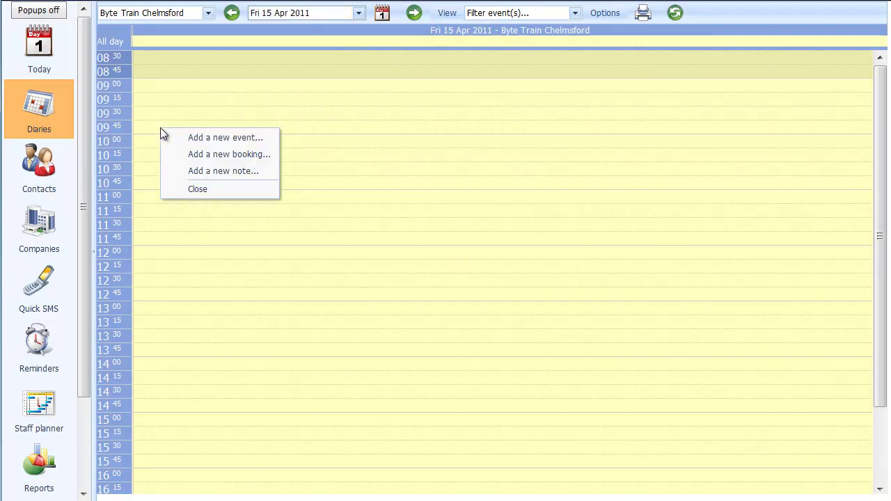
click(227, 138)
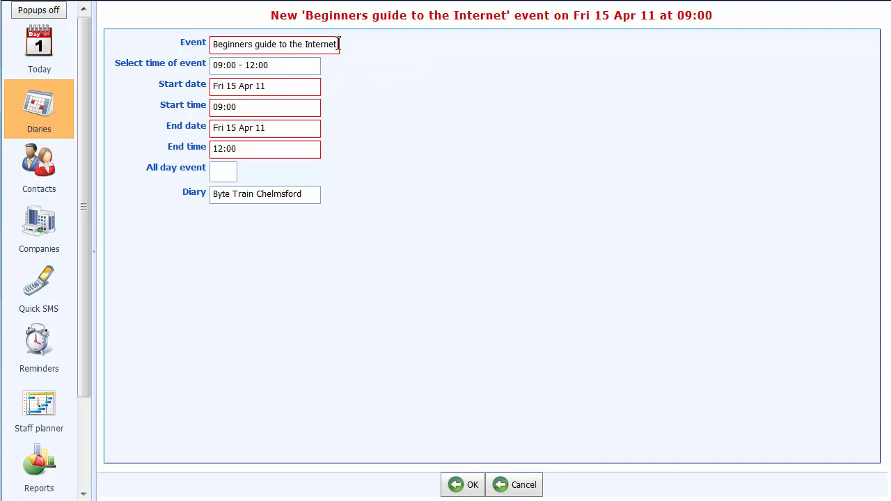
click(339, 44)
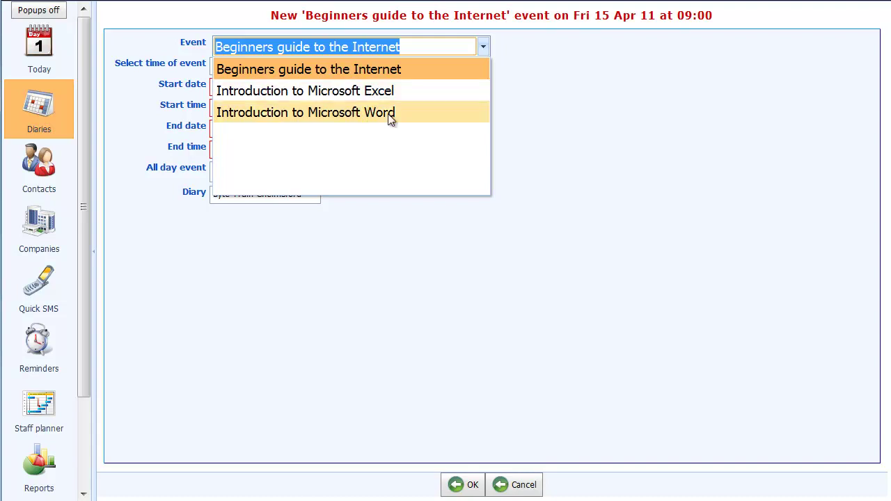
click(381, 114)
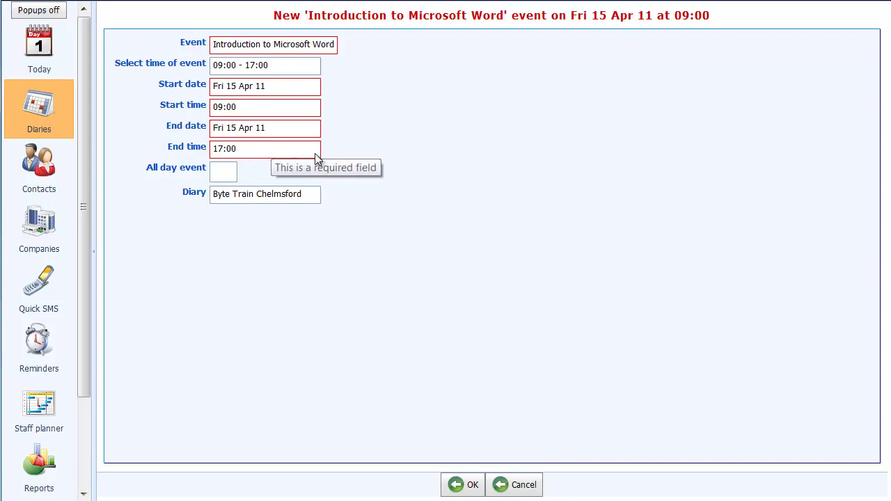
- Confirm the Word course event details at £300 with 10 places and return to the diary
click(465, 485)
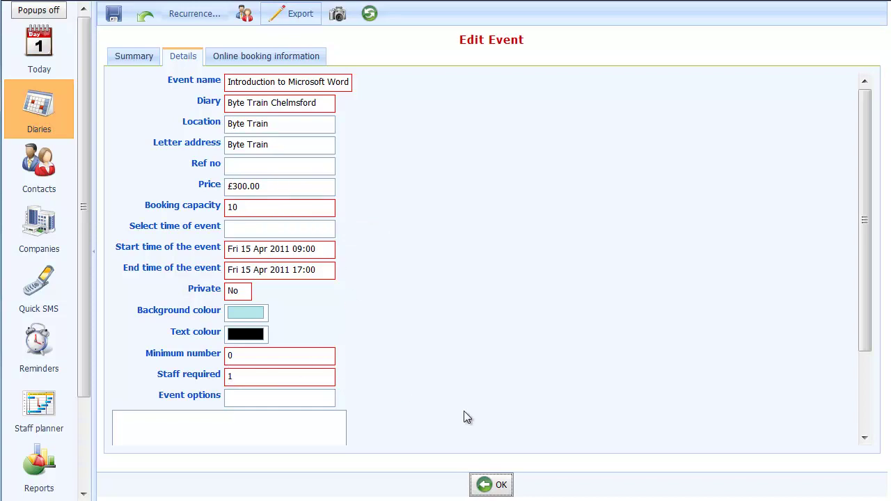
click(492, 485)
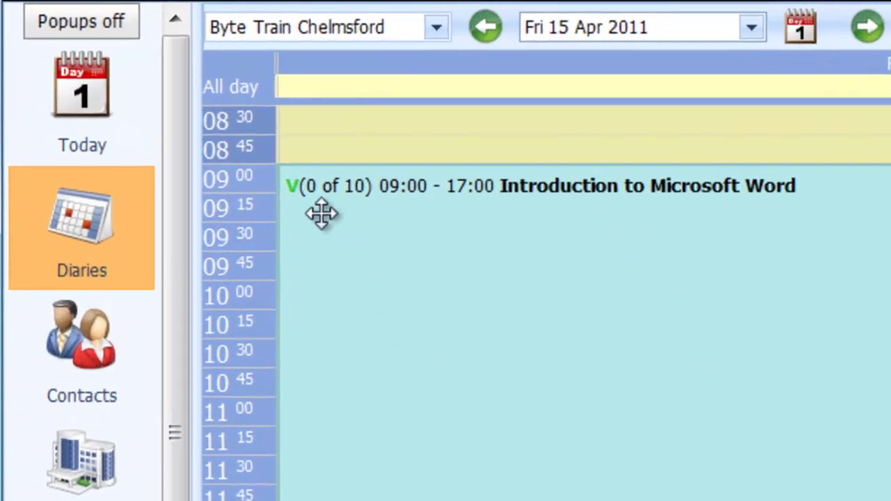
mouse_move(295, 197)
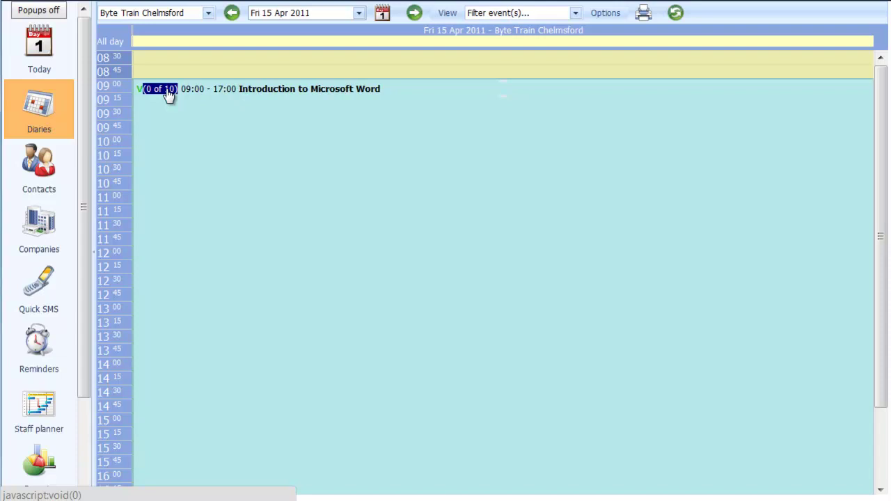
- Book one place on the Word course with Lunch and Car parking pass extras, totalling £315.00
click(168, 93)
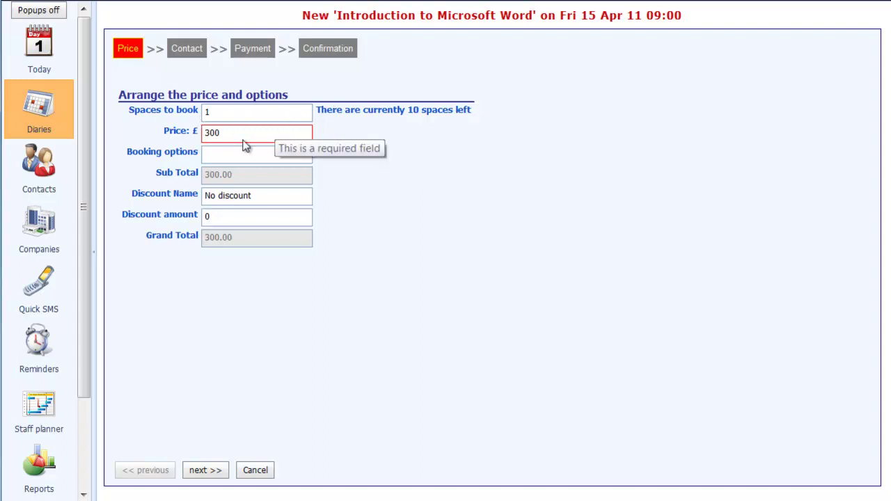
click(307, 156)
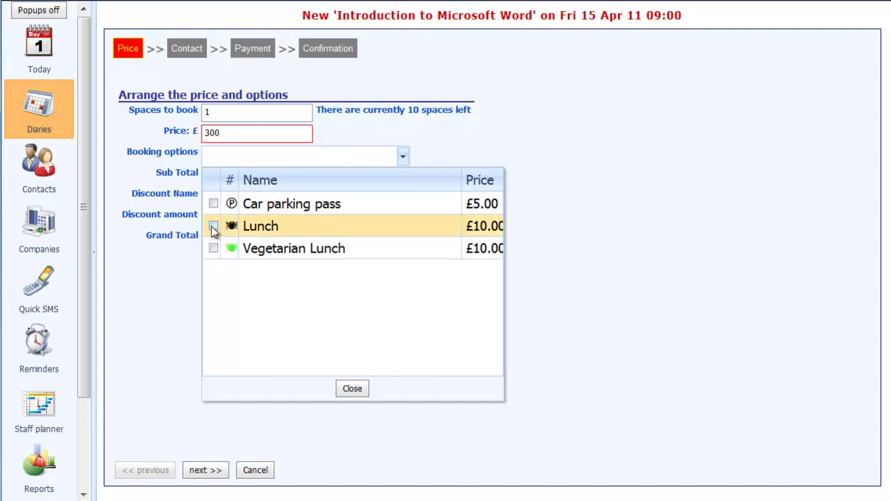
click(213, 227)
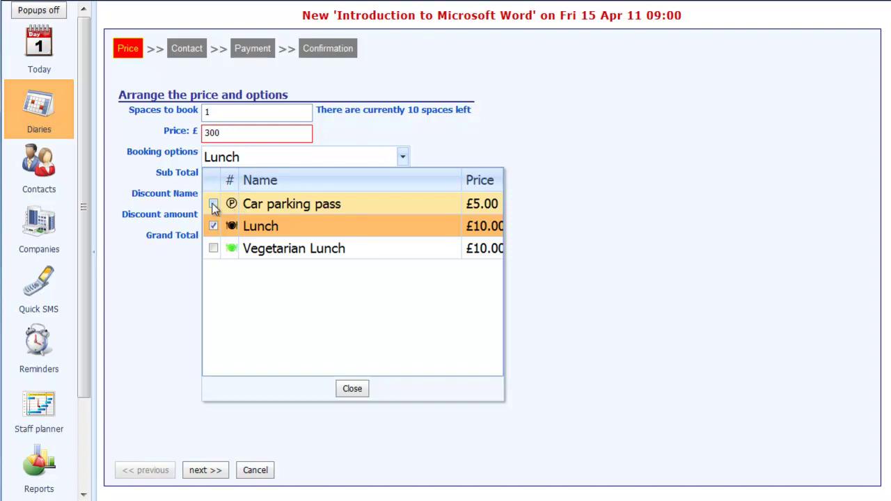
click(213, 205)
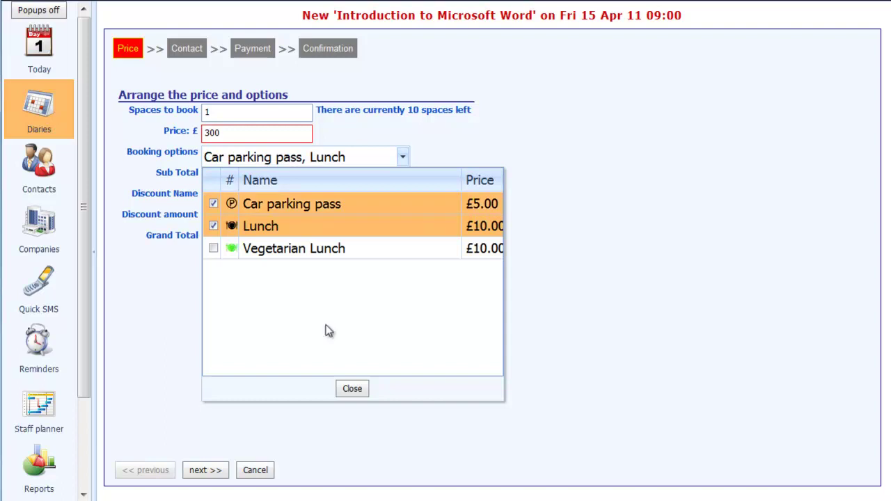
click(352, 389)
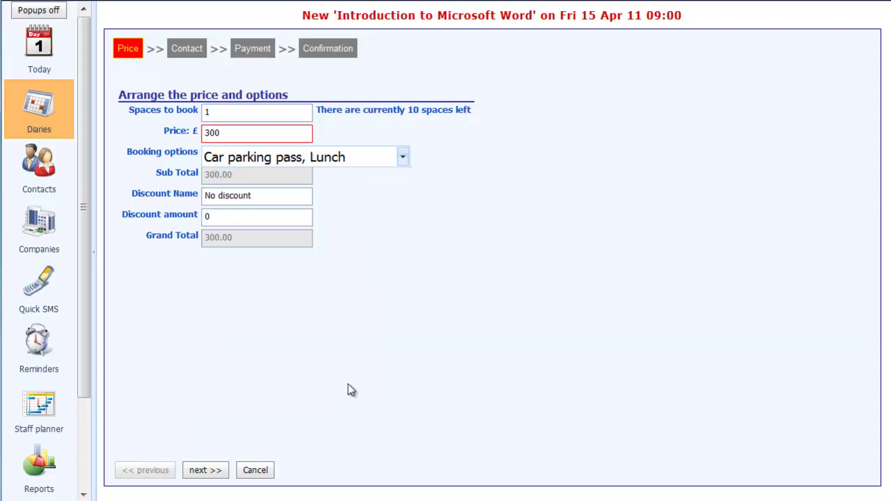
click(254, 220)
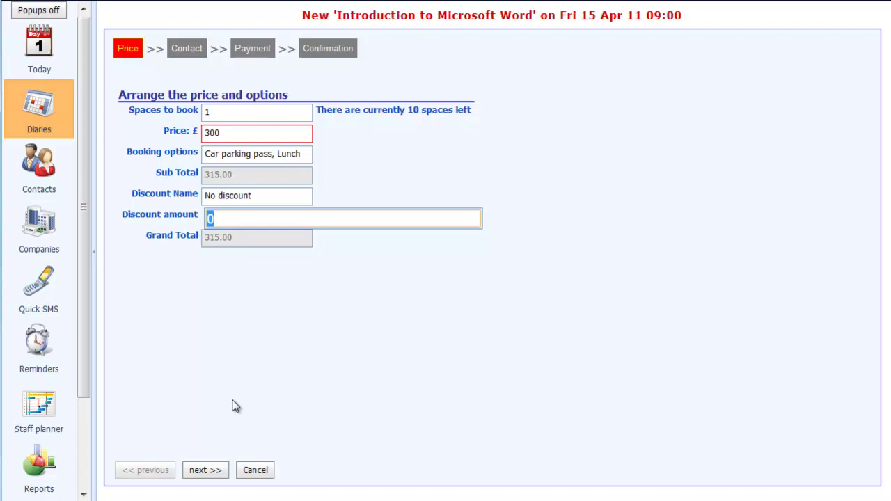
- Add a new contact for the booking and enter their first name and surname
click(205, 471)
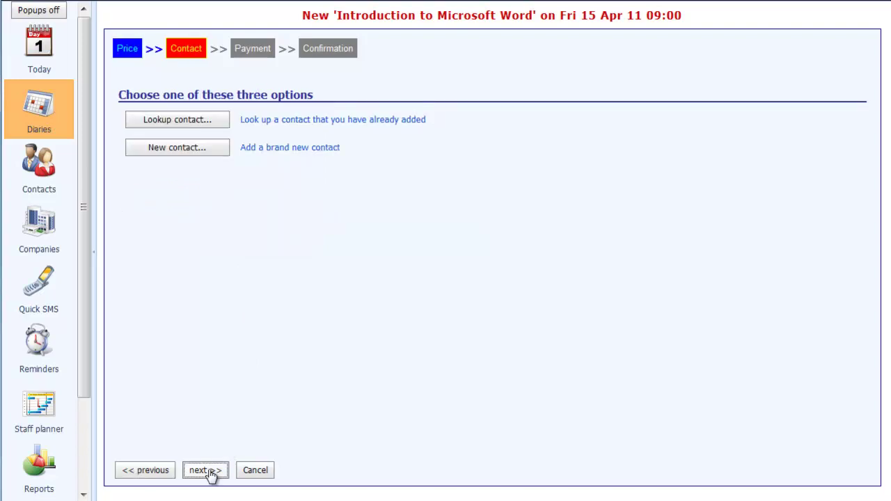
click(200, 150)
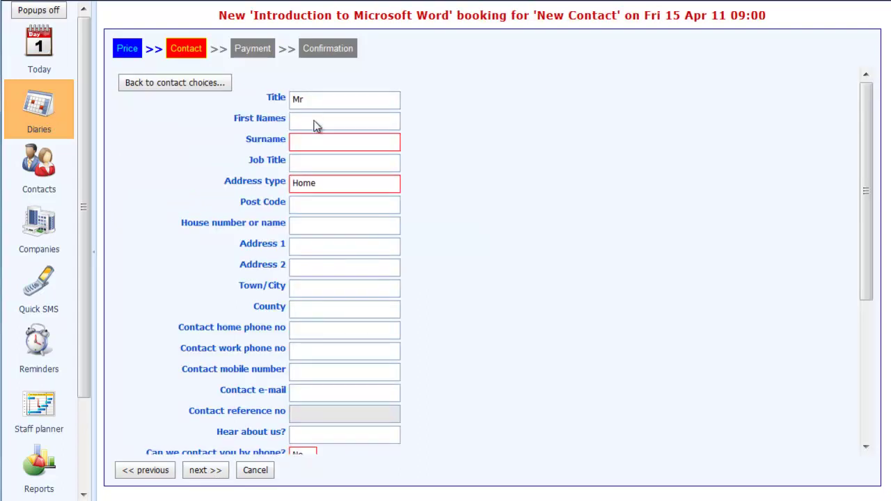
click(315, 123)
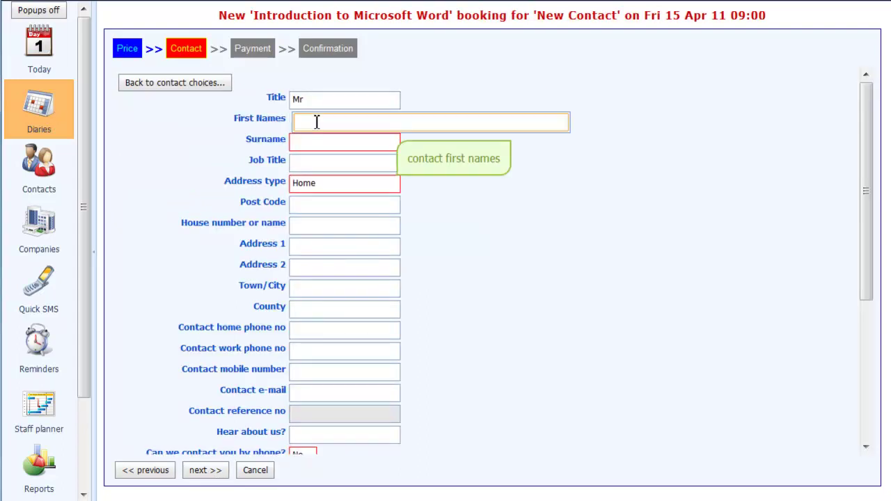
text(J)
key(BackSpace)
key(Tab)
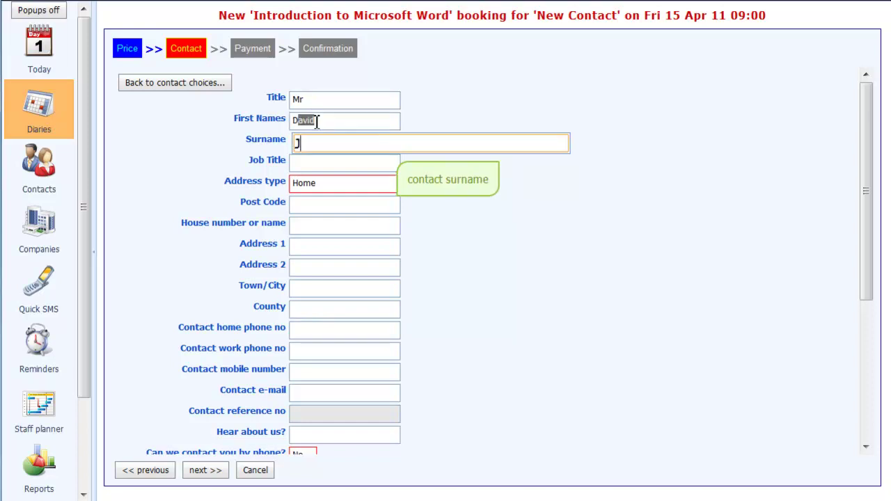
- Enter the contact's home post code and house number, then home and work phone numbers
key(Tab)
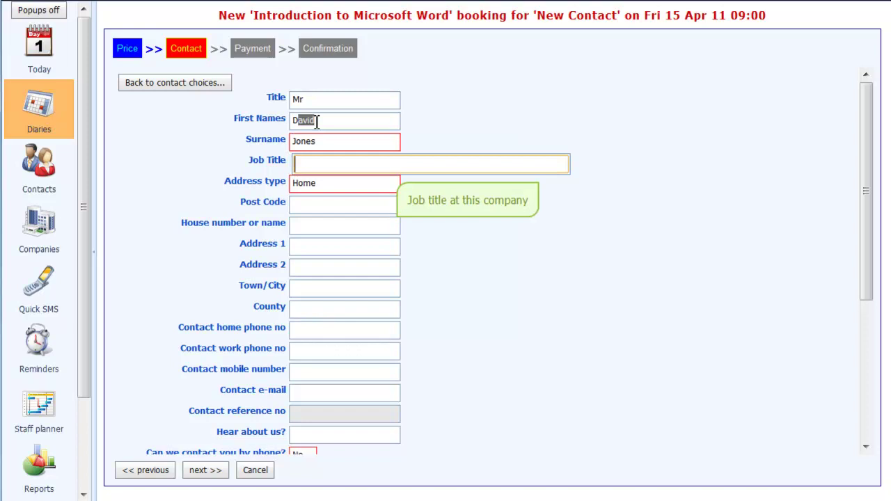
key(Tab)
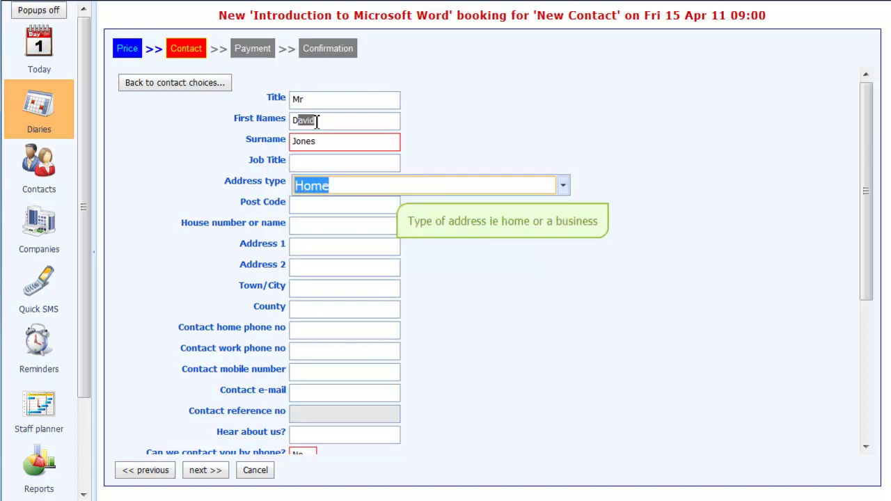
key(Tab)
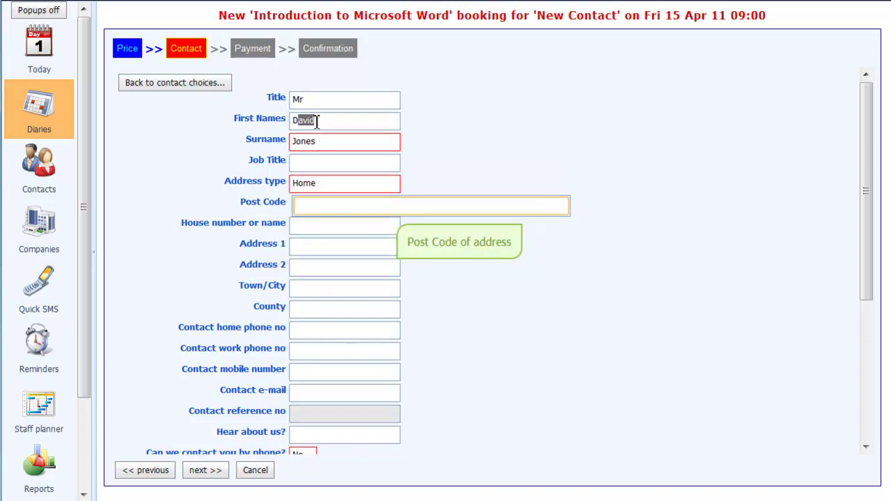
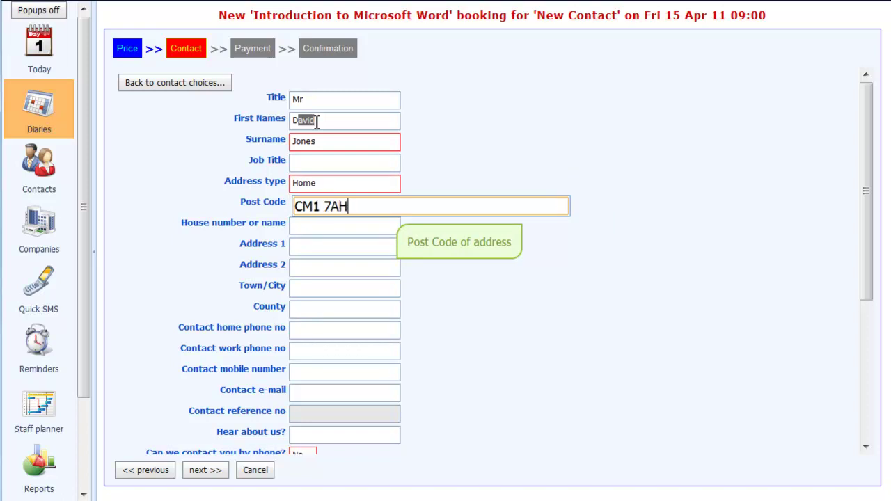
key(Tab)
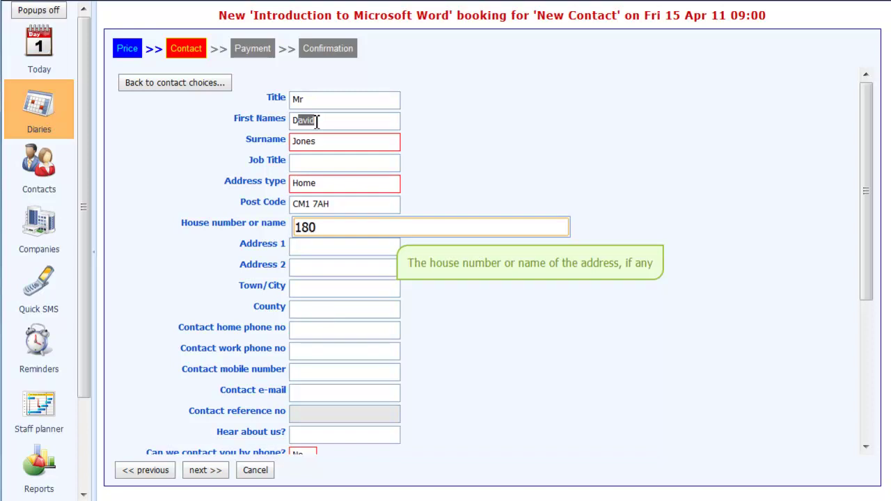
key(Tab)
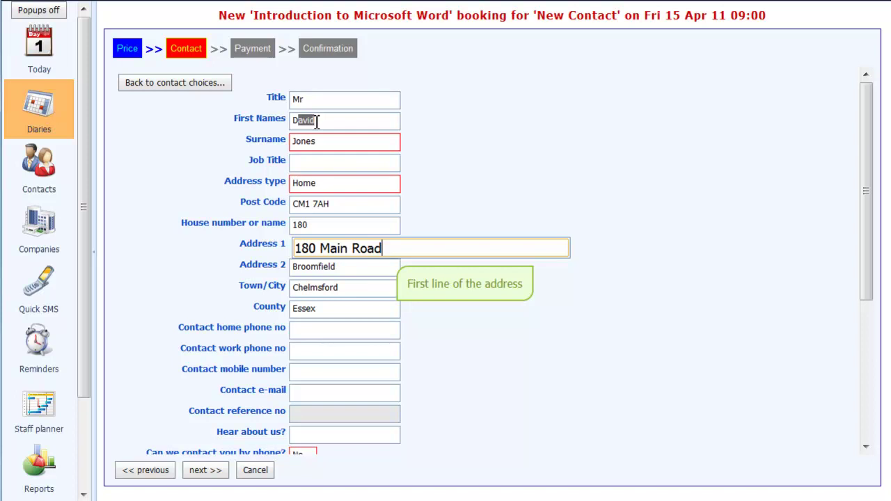
key(Tab)
key(Tab)
key(Tab)
key(Tab)
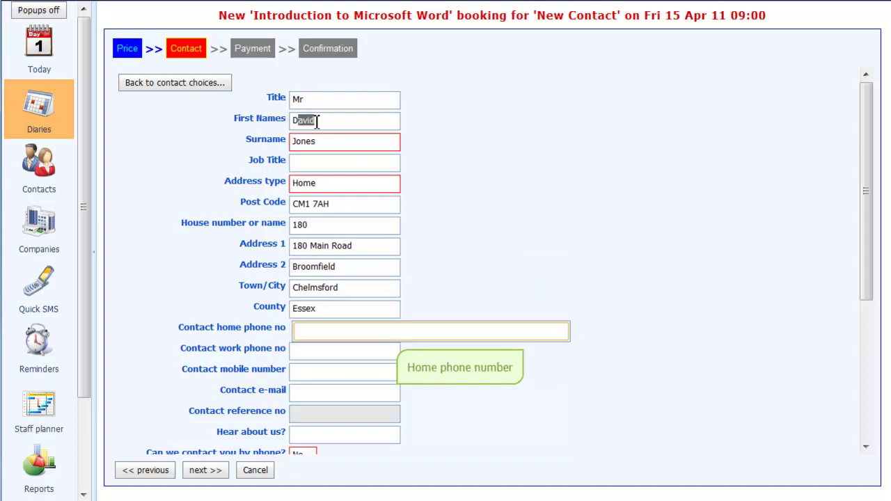
text(01245 123)
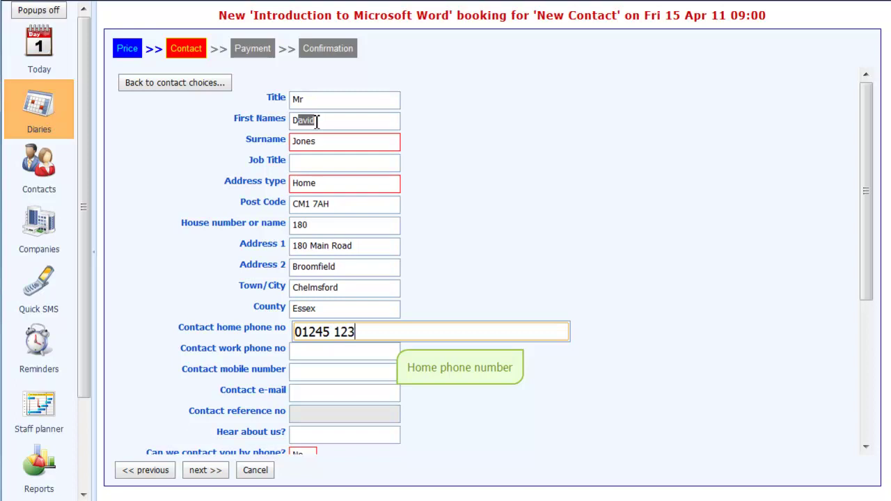
text(456)
key(Tab)
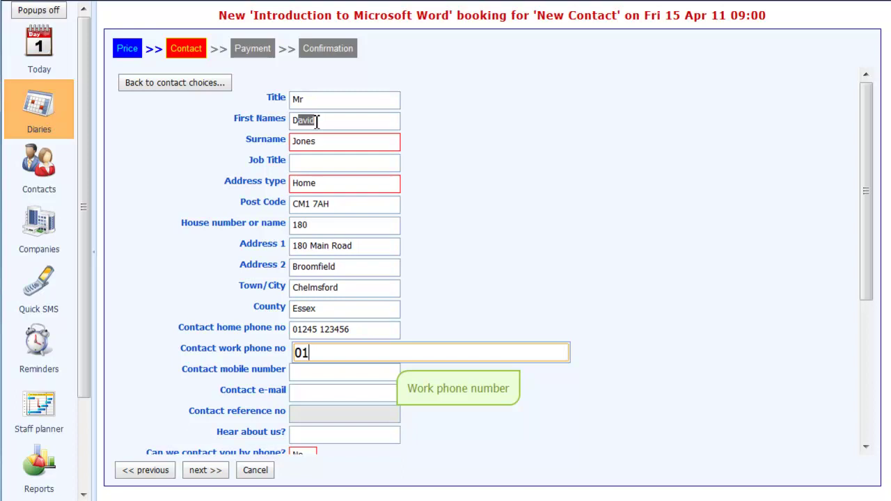
- Enter the contact's mobile number and e-mail, and record Internet as how they heard
key(Tab)
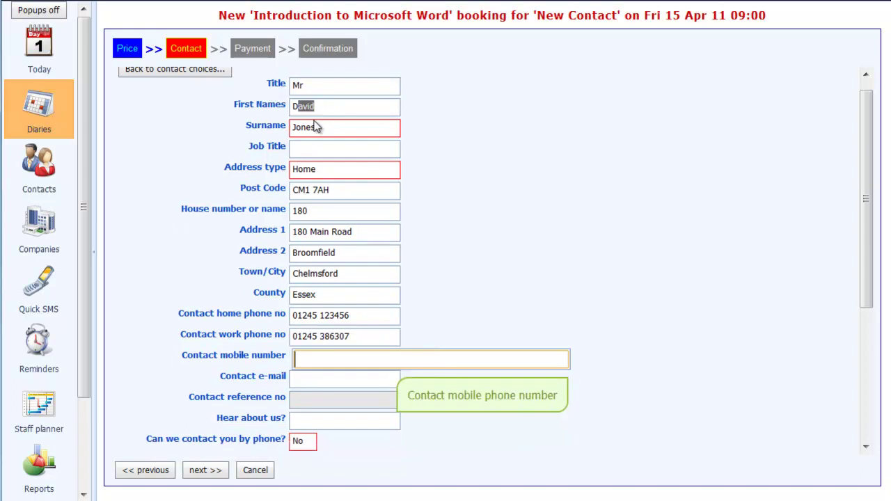
text(07453 4567)
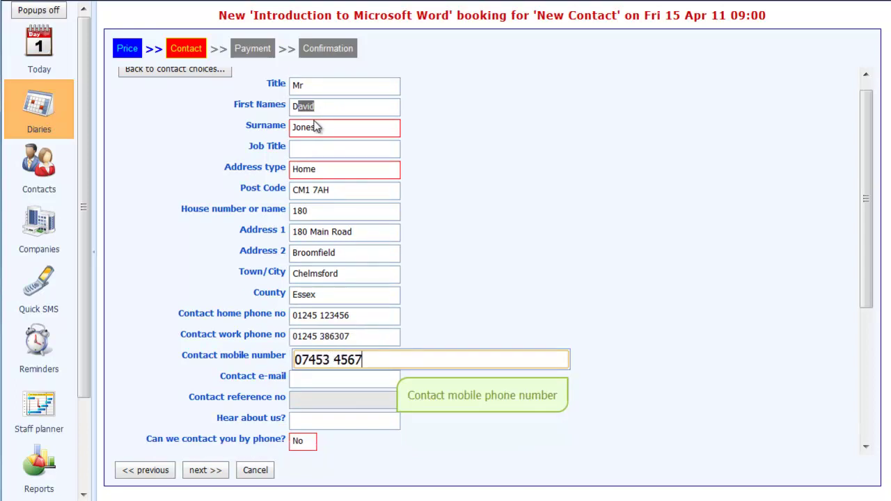
text(123)
key(Tab)
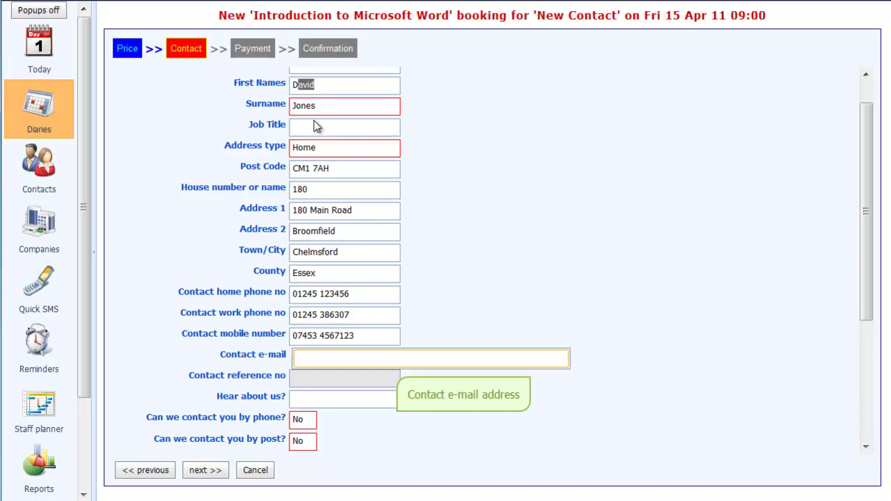
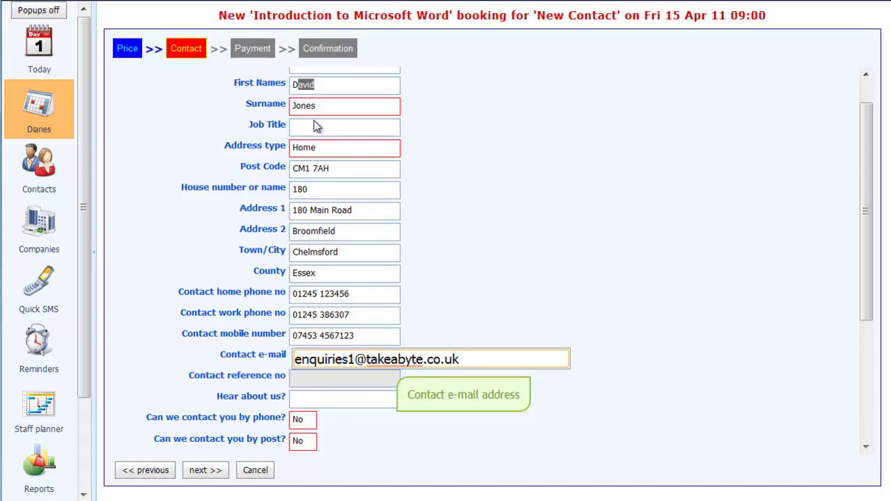
key(Tab)
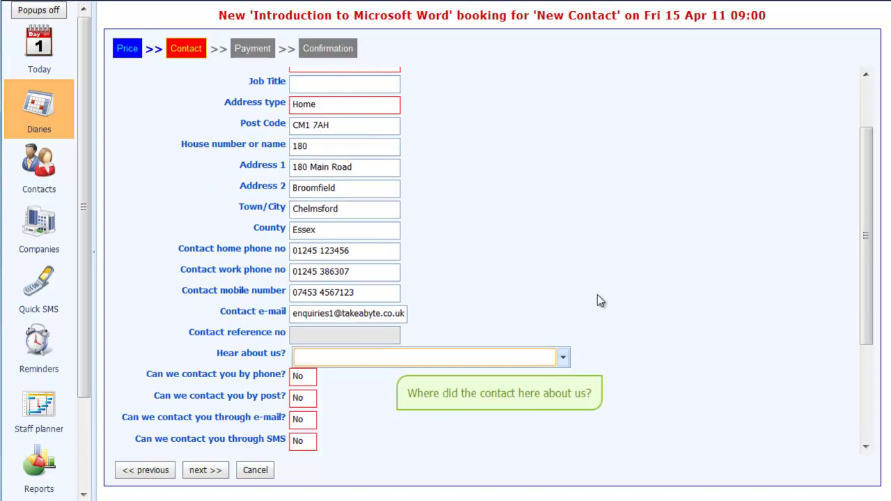
click(562, 358)
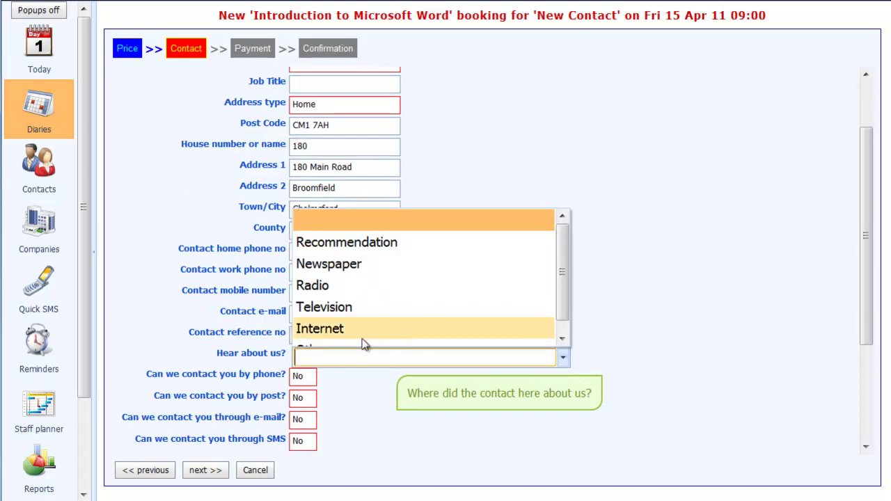
click(323, 332)
click(564, 359)
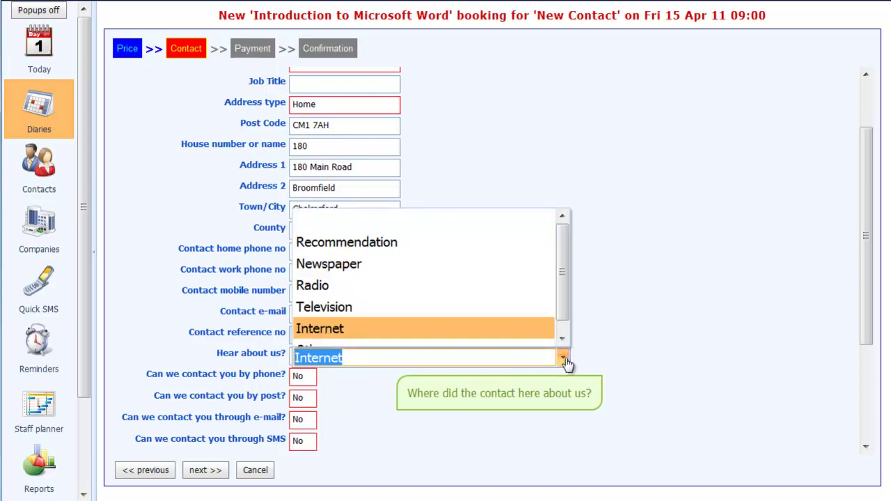
mouse_move(563, 273)
mouse_down()
mouse_move(562, 292)
mouse_move(560, 271)
mouse_up()
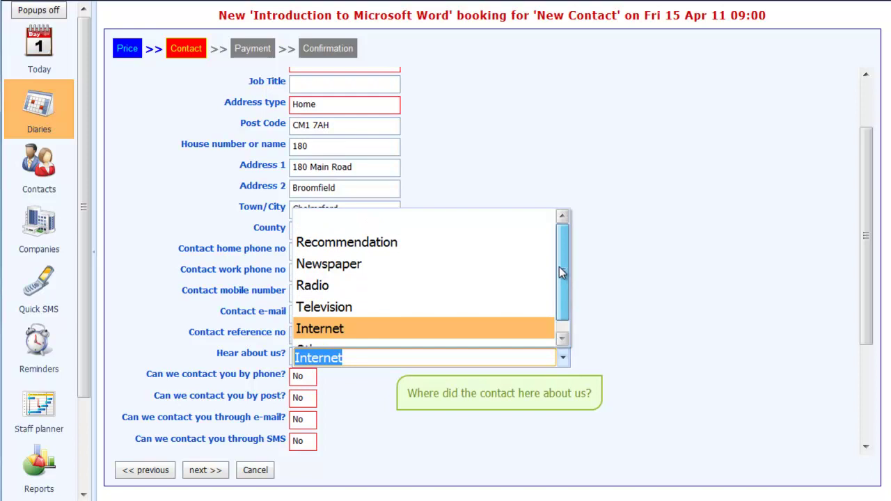
- Allow phone and e-mail contact, then continue to the Payment step
click(304, 381)
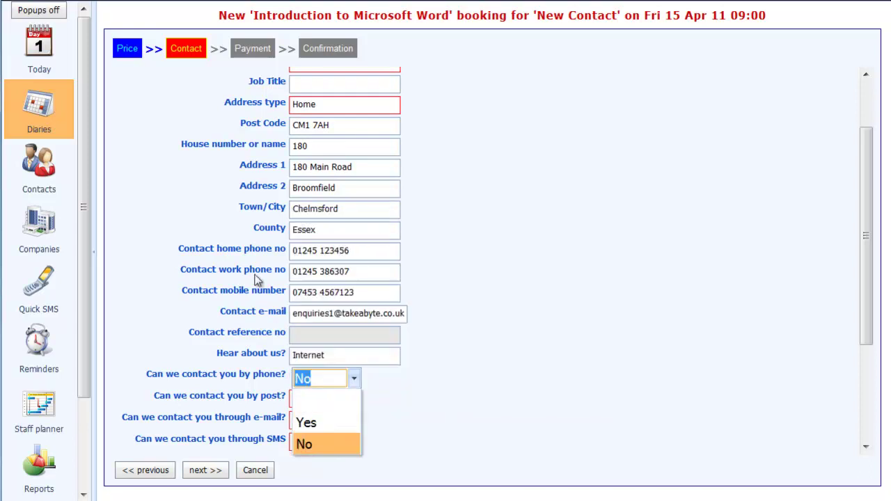
key(Up)
key(Tab)
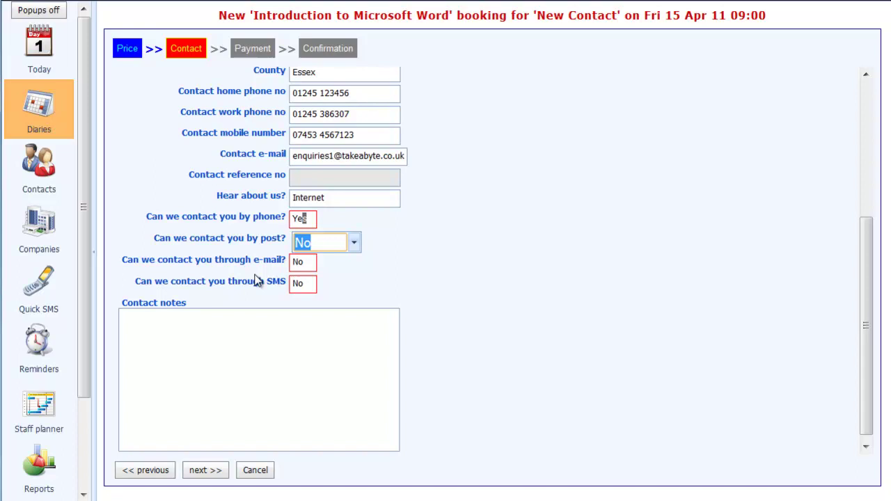
key(Tab)
key(Up)
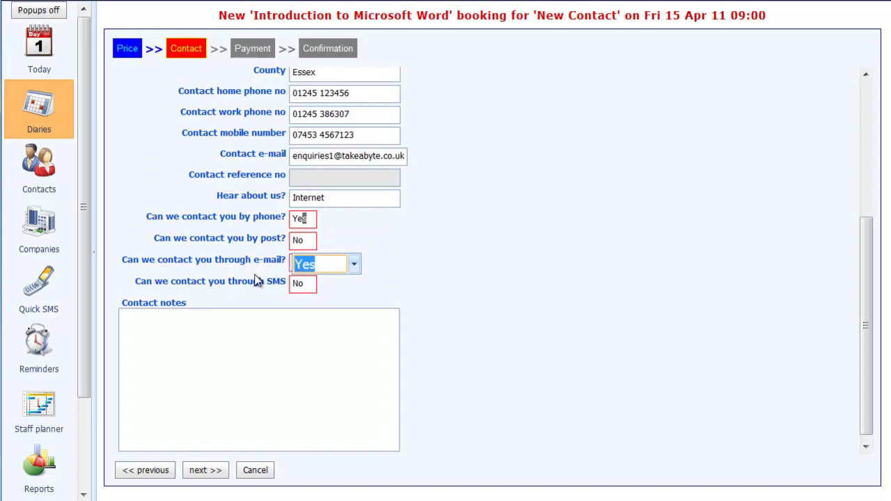
key(Tab)
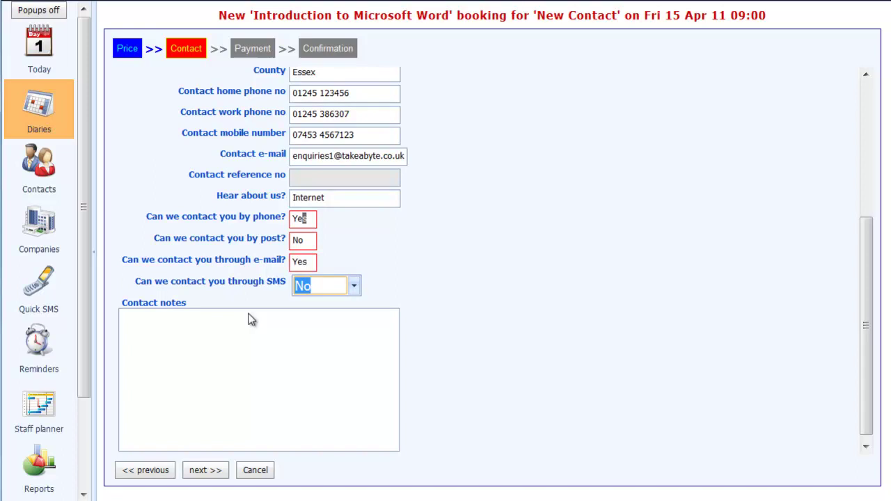
click(204, 471)
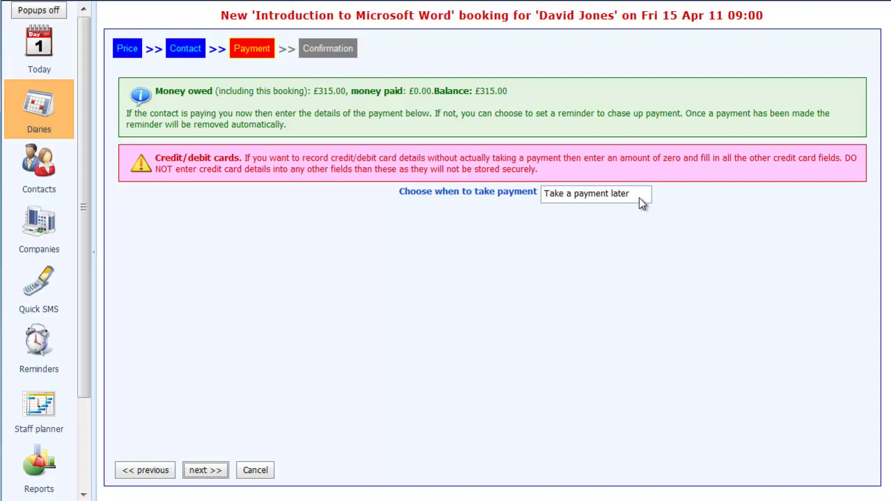
- Set the booking to take a payment now
click(587, 195)
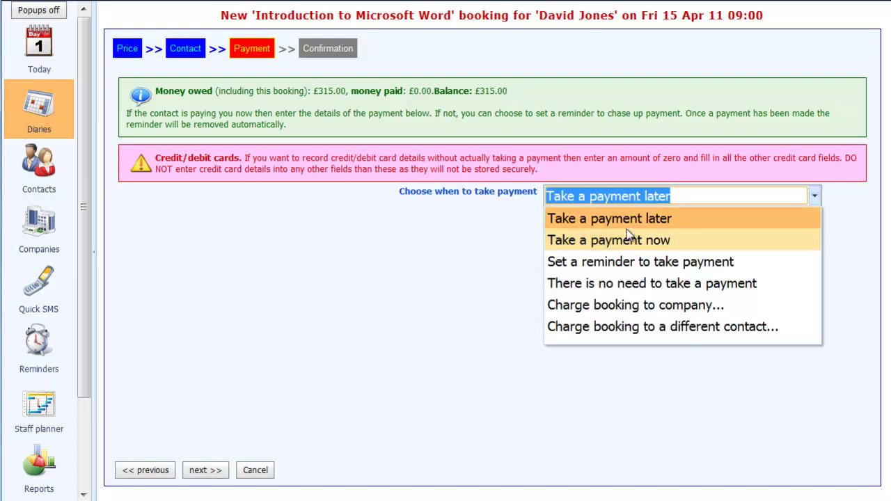
click(615, 245)
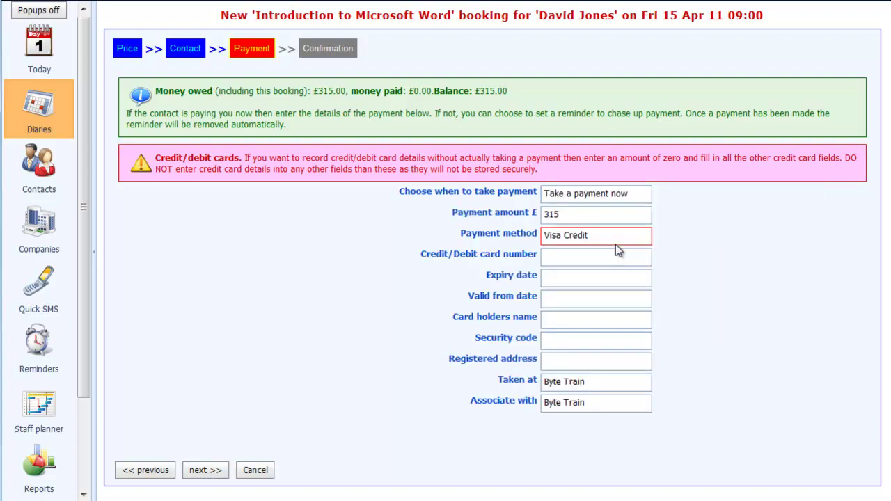
click(577, 259)
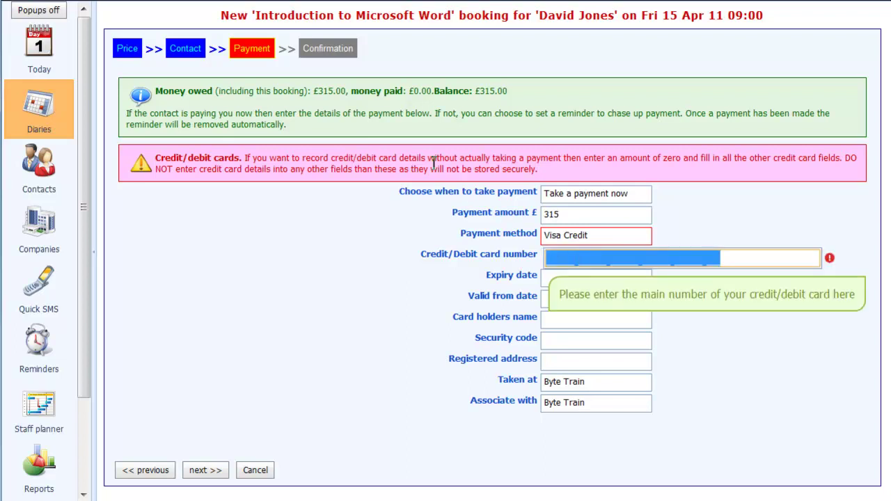
- Set the payment method to Visa Credit
click(640, 236)
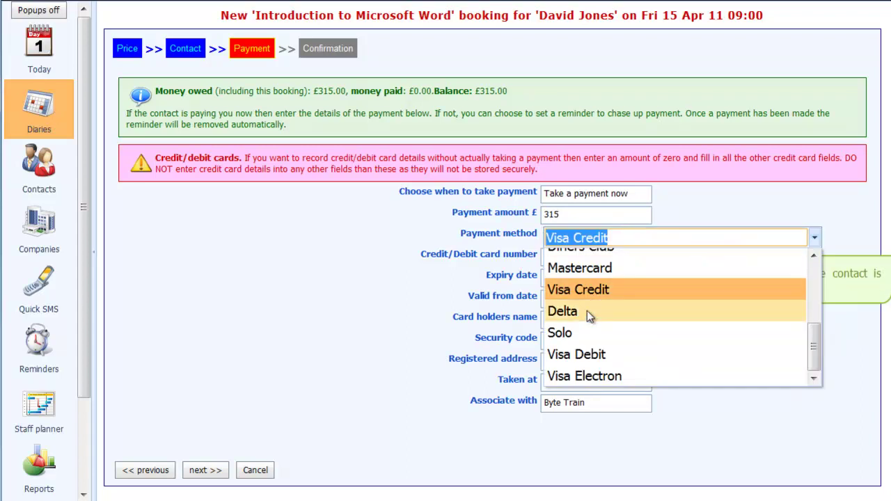
drag(814, 340, 814, 277)
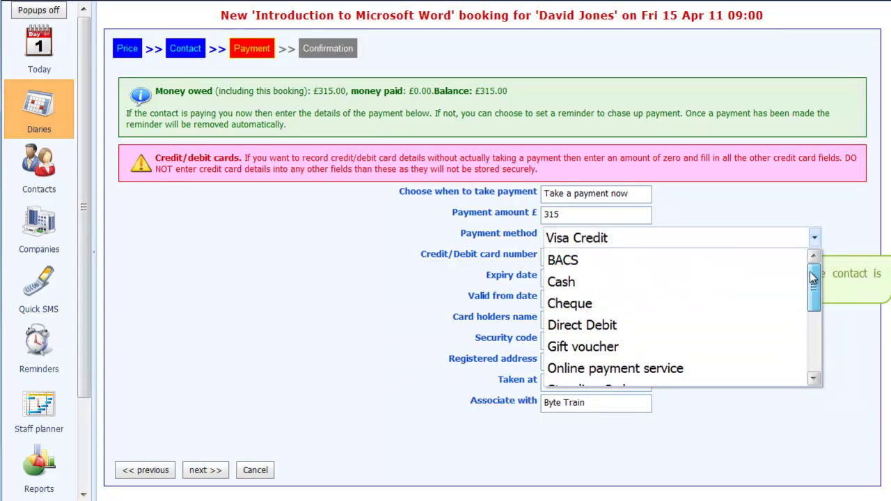
click(656, 303)
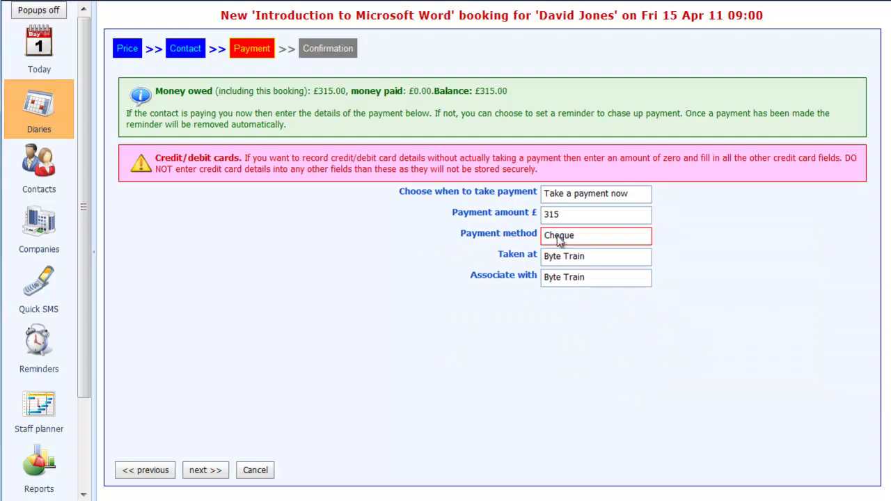
click(631, 239)
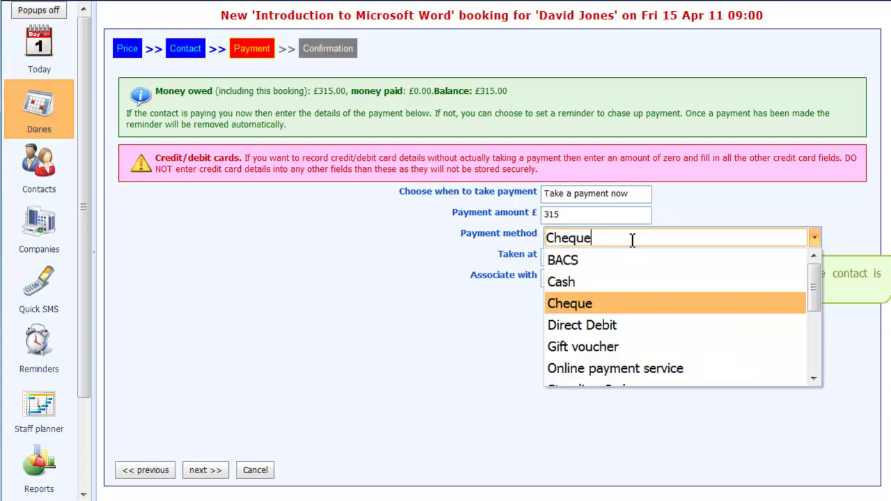
scroll(612, 297, down, 2)
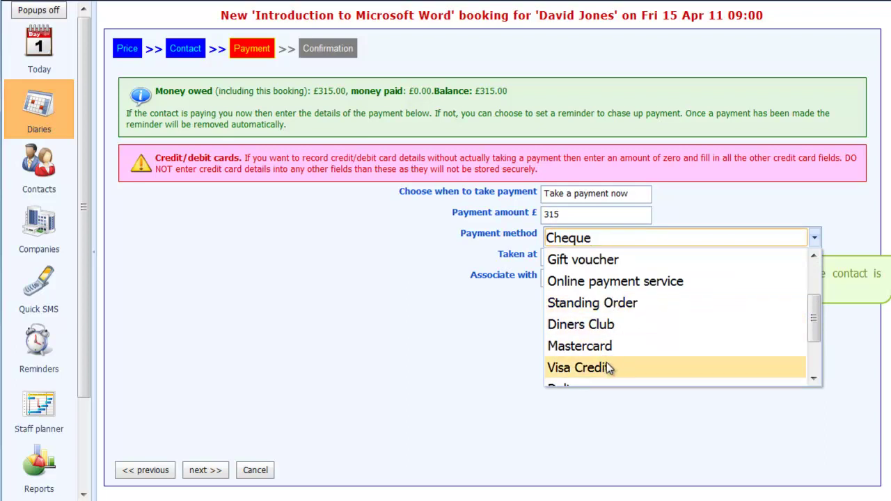
key(Up)
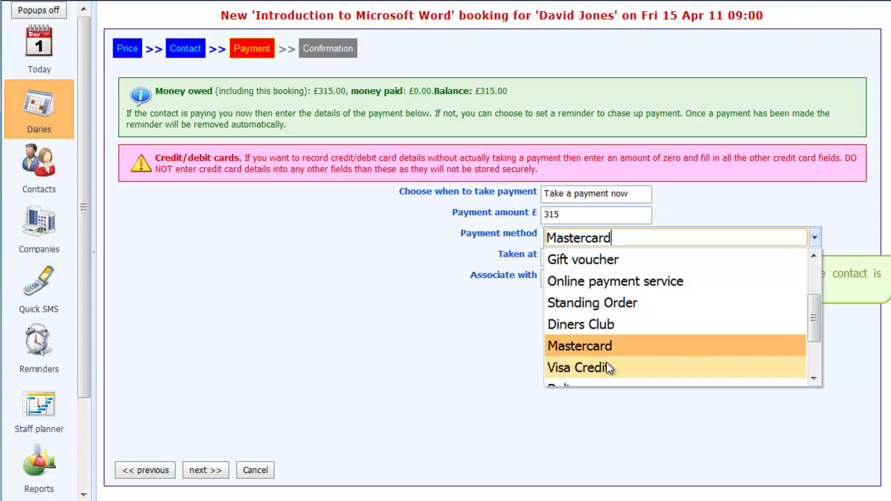
key(Down)
key(Tab)
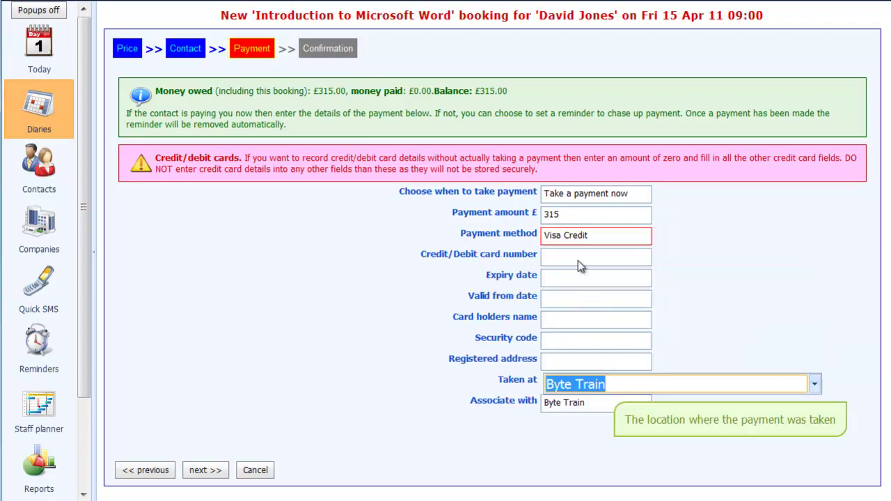
- Enter the card number, expiry date and valid-from date
click(578, 261)
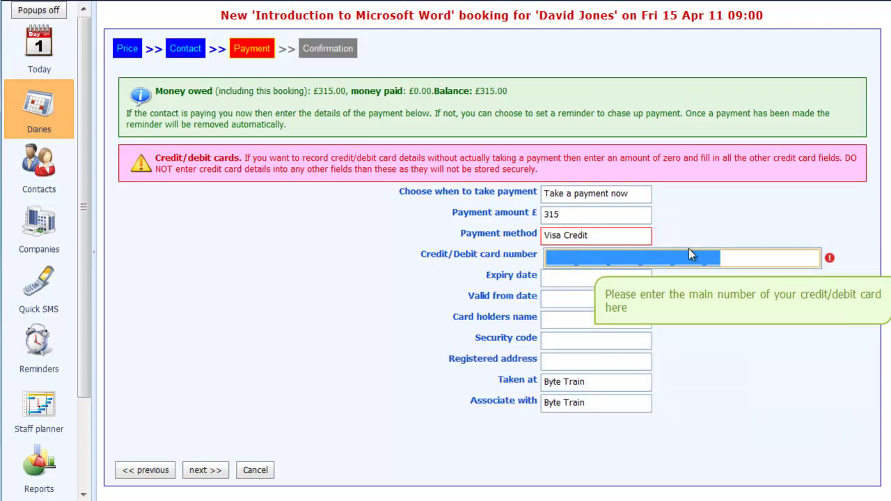
text(121)
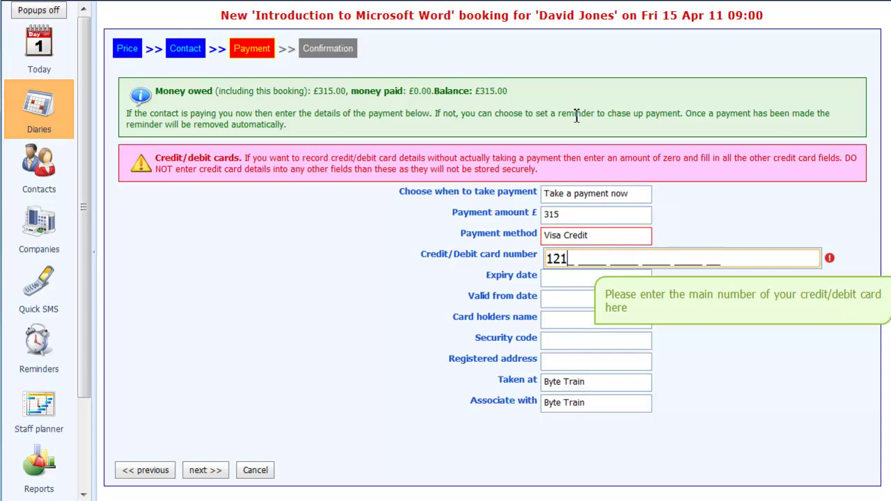
text(2 1212 1212 1212 1212)
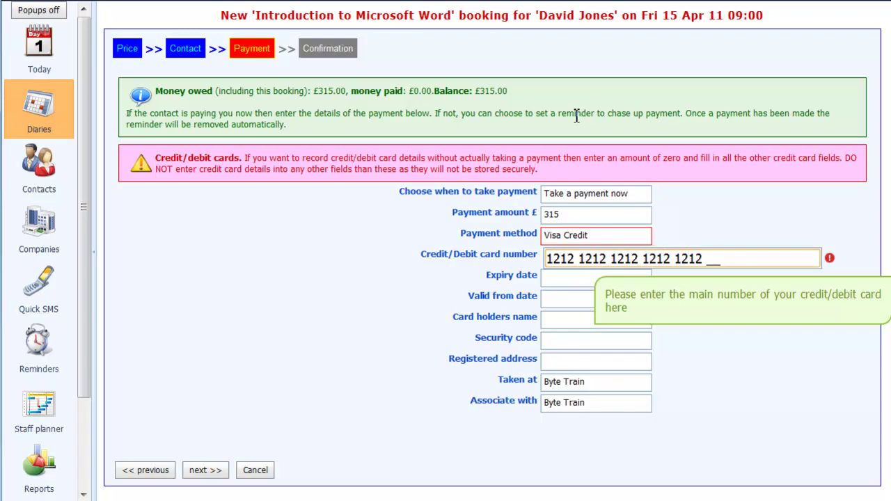
key(Tab)
text(0)
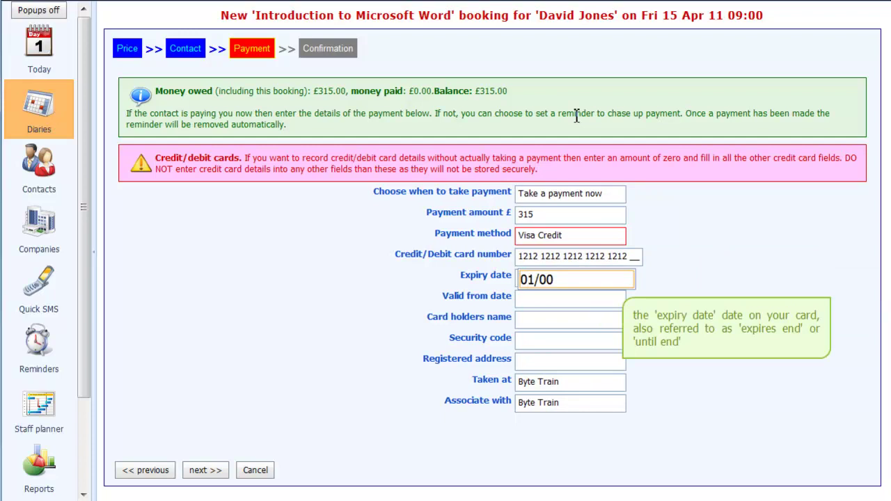
text(10113)
key(Tab)
text(0)
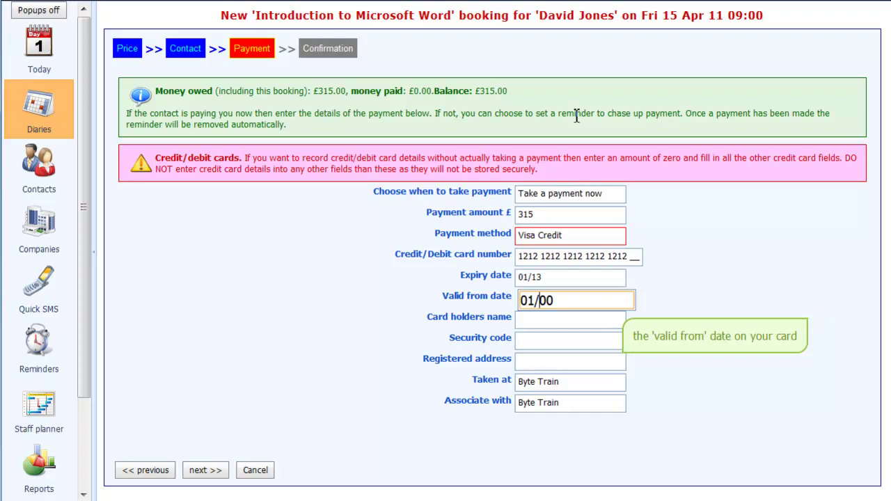
text(10910)
key(Tab)
- Enter the card holder's name and security code, skipping the registered address
text(D)
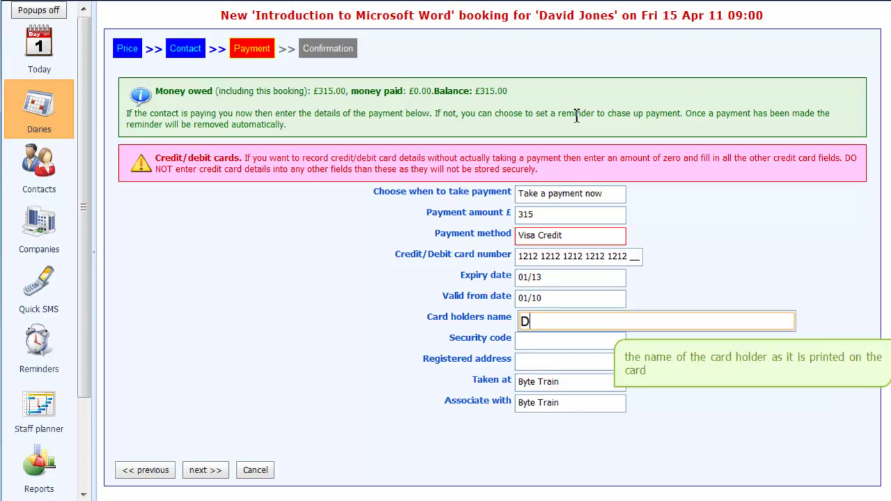
text( Jones)
key(Tab)
text(123)
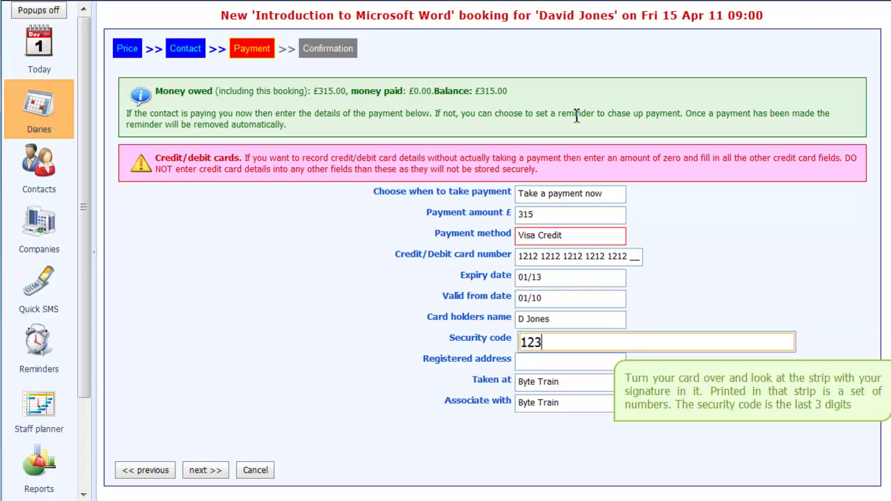
key(Tab)
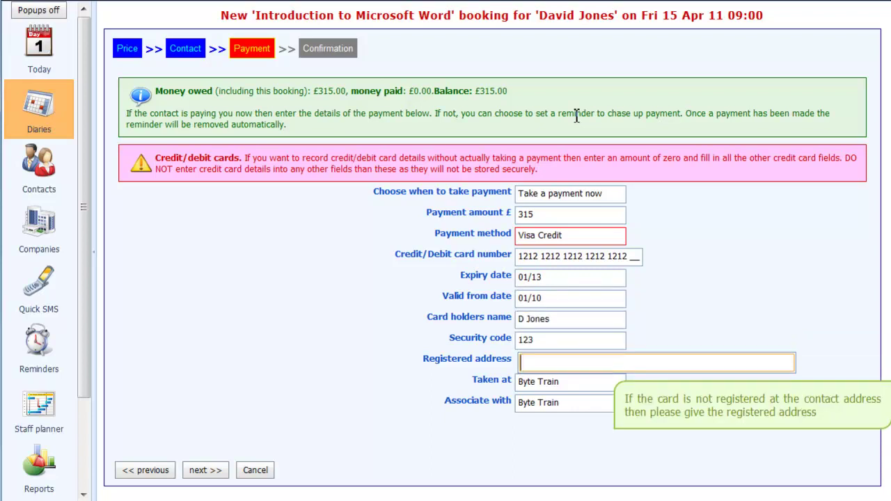
key(Tab)
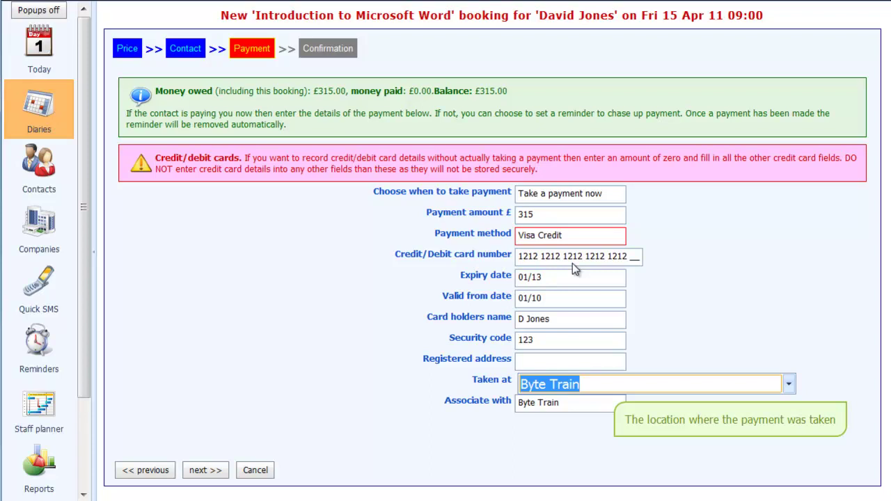
- Review the Confirmation summary and make the Word course booking
click(202, 471)
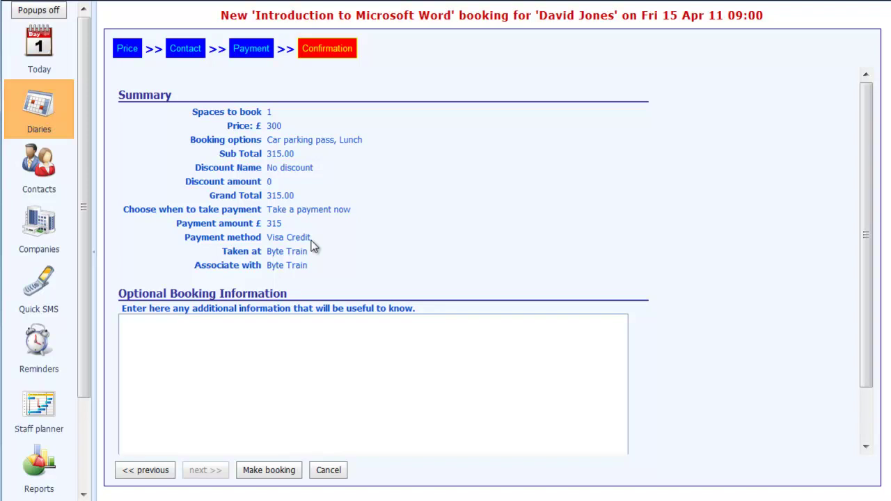
click(268, 470)
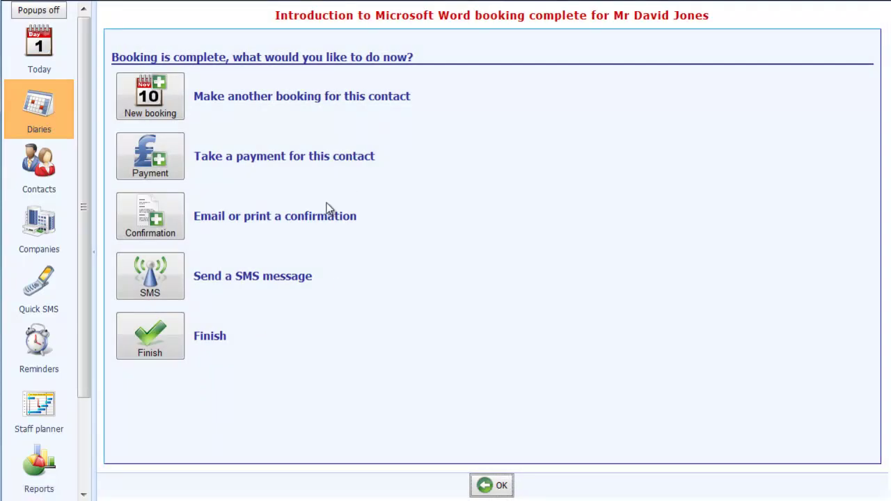
- Preview the Course Booking Confirmation letter and scroll through its booking and payment details
click(141, 210)
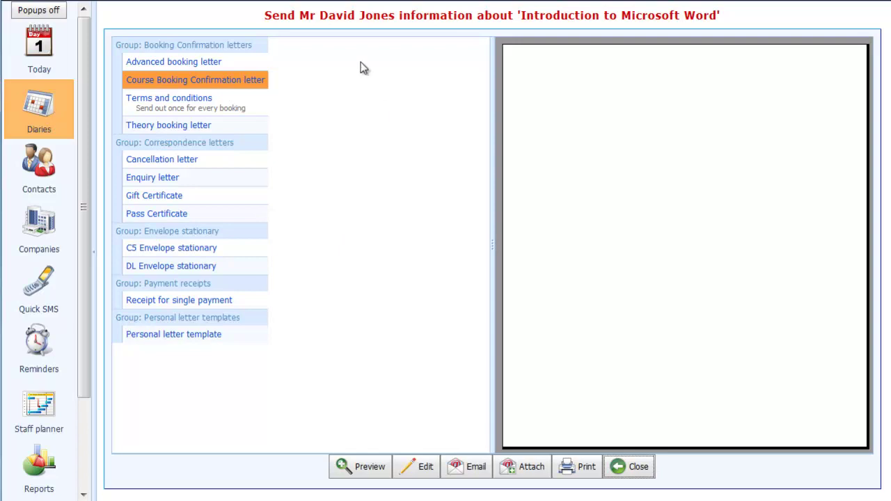
click(167, 85)
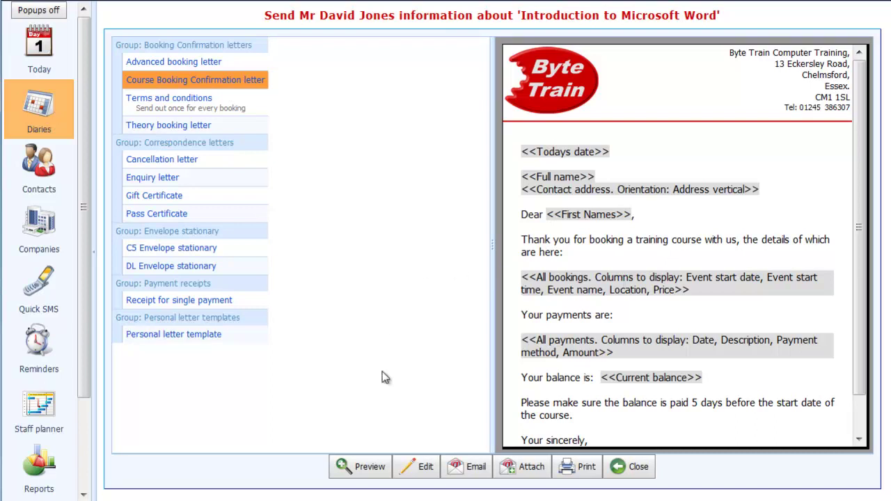
click(367, 468)
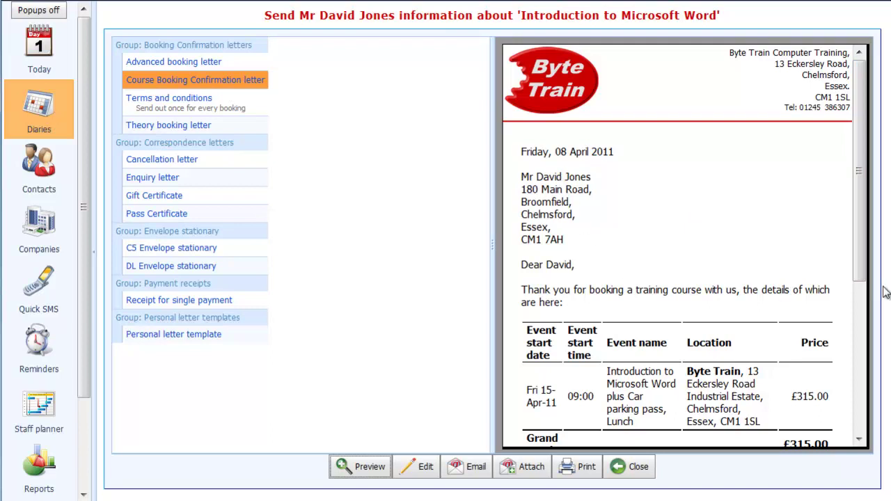
drag(864, 255, 854, 346)
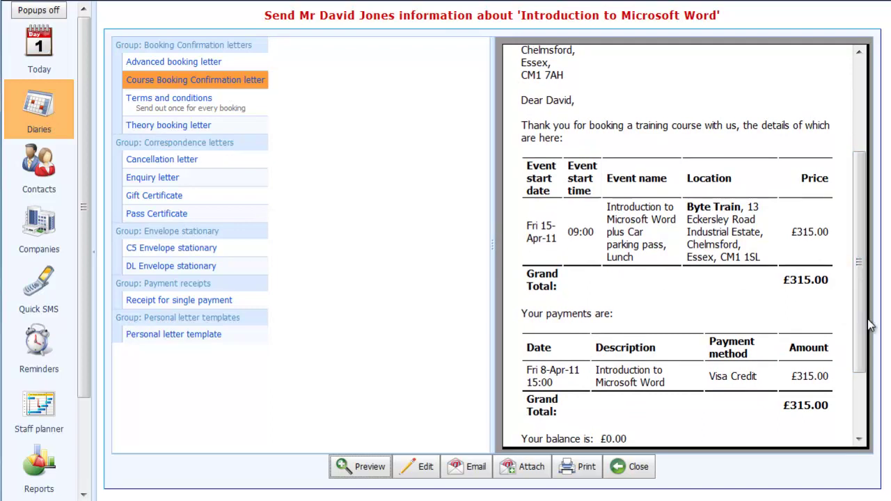
drag(863, 335, 860, 378)
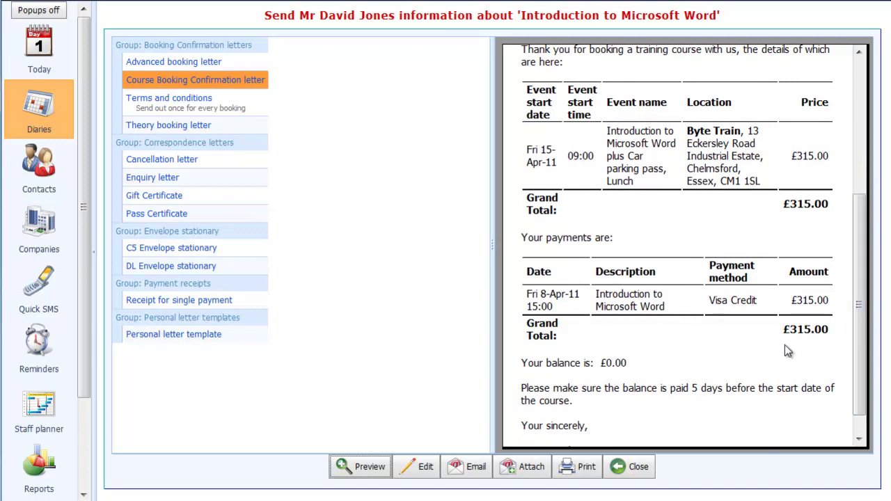
- Print the Course Booking Confirmation letter, checking the print preview before closing it
click(571, 474)
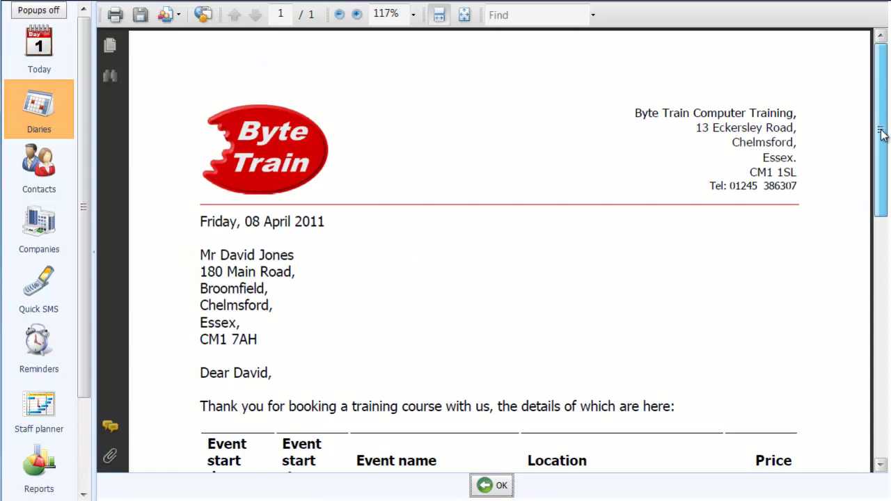
drag(881, 135, 876, 100)
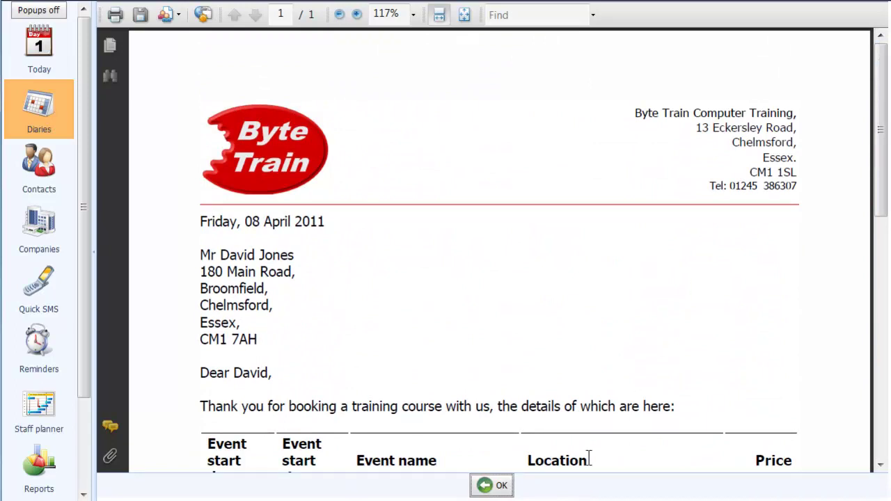
click(496, 488)
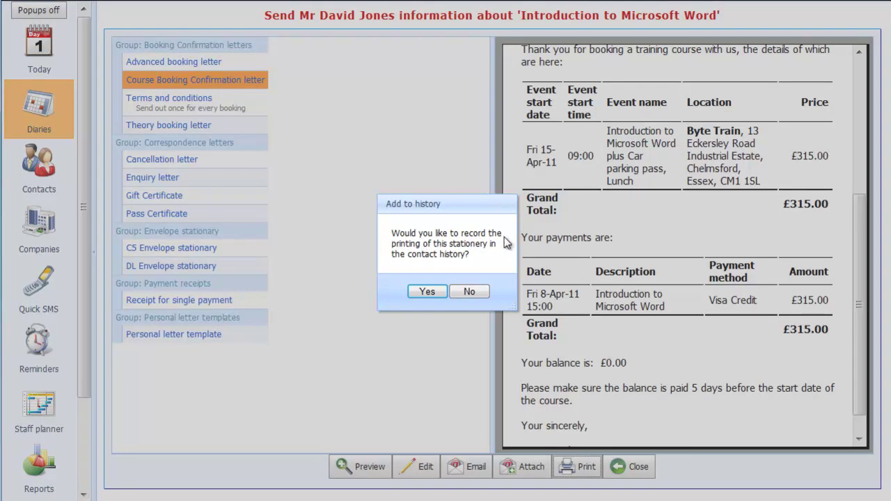
- Record the letter in contact history, e-mail the confirmation, then close the letter and return to the Chelmsford diary
click(426, 293)
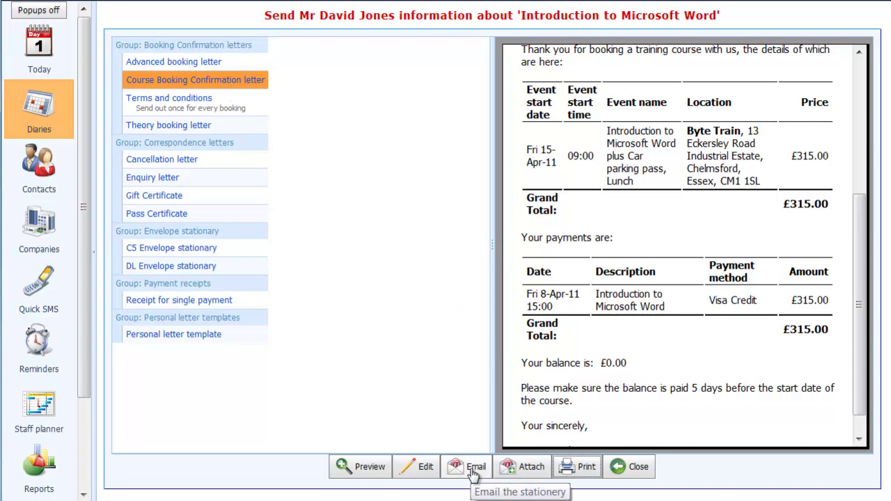
click(473, 475)
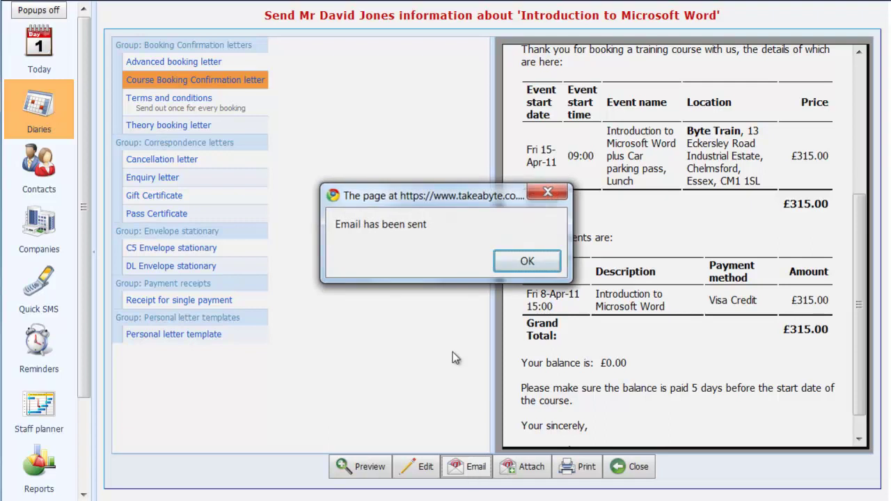
click(519, 261)
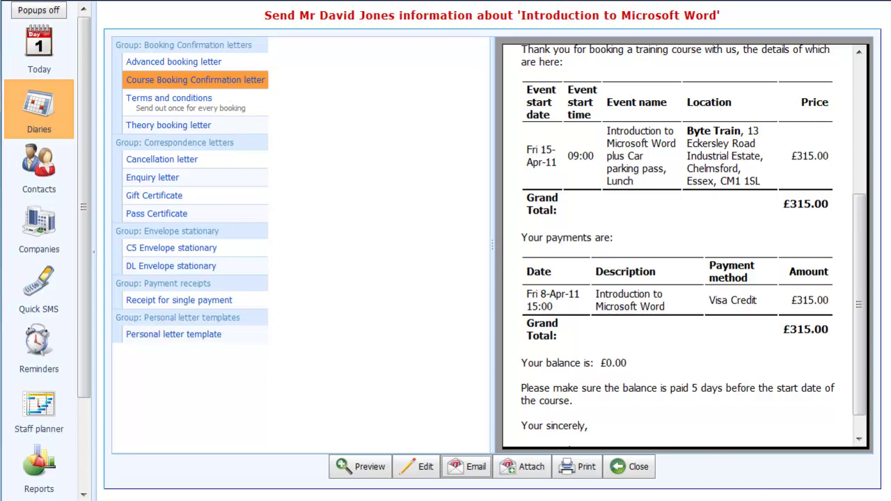
click(638, 470)
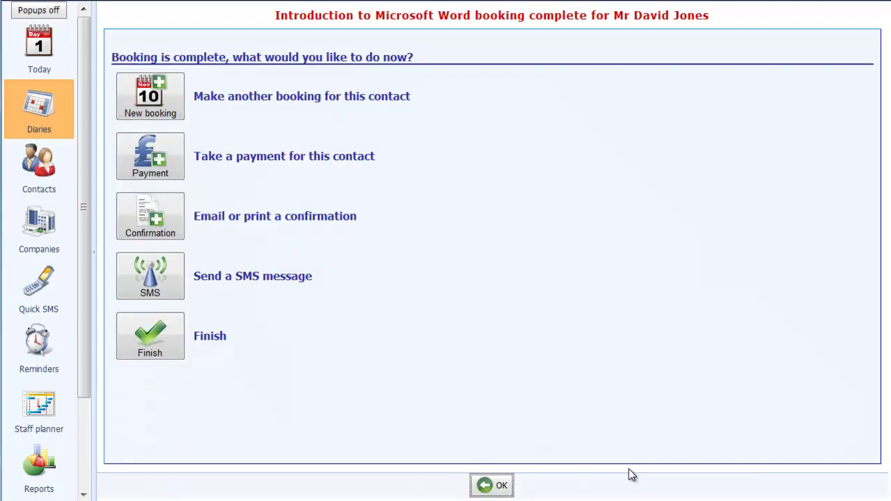
click(128, 319)
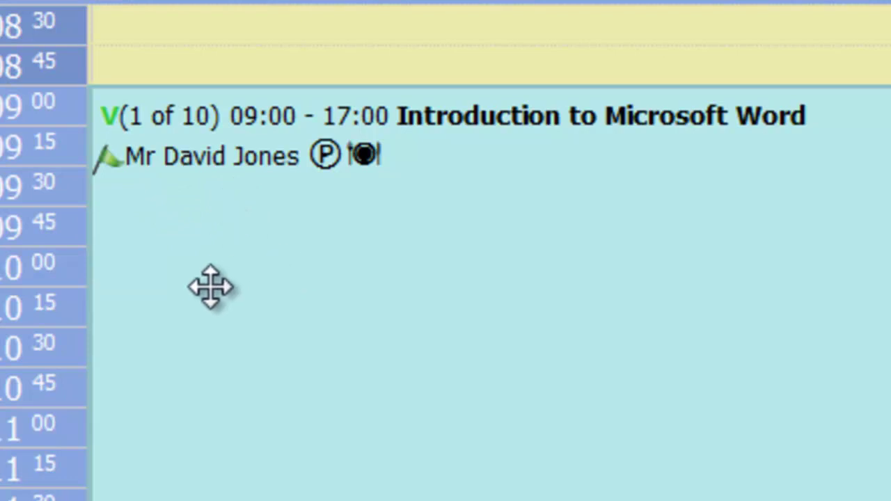
- Read the tooltips on the booking's flag, P and lunch icons
mouse_move(111, 166)
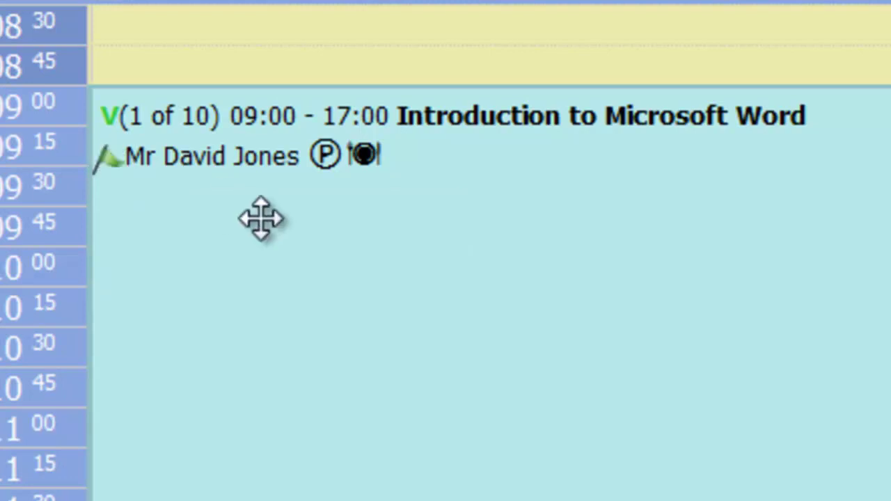
mouse_move(325, 158)
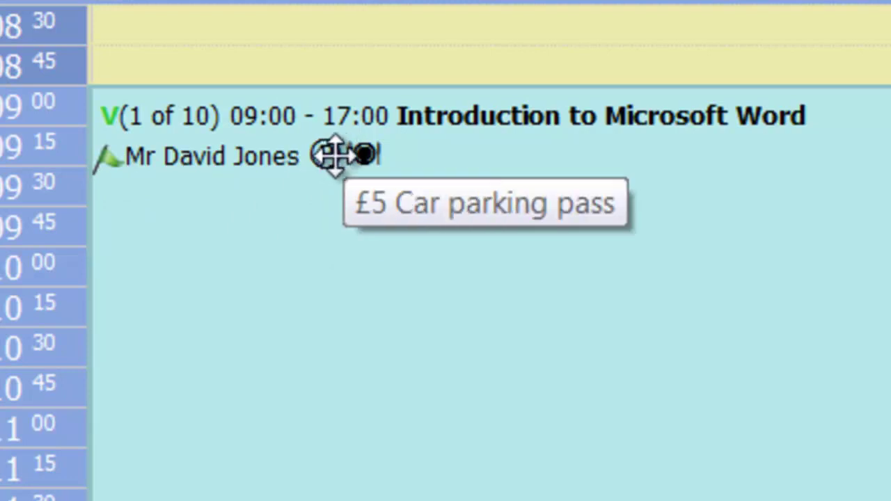
mouse_move(375, 153)
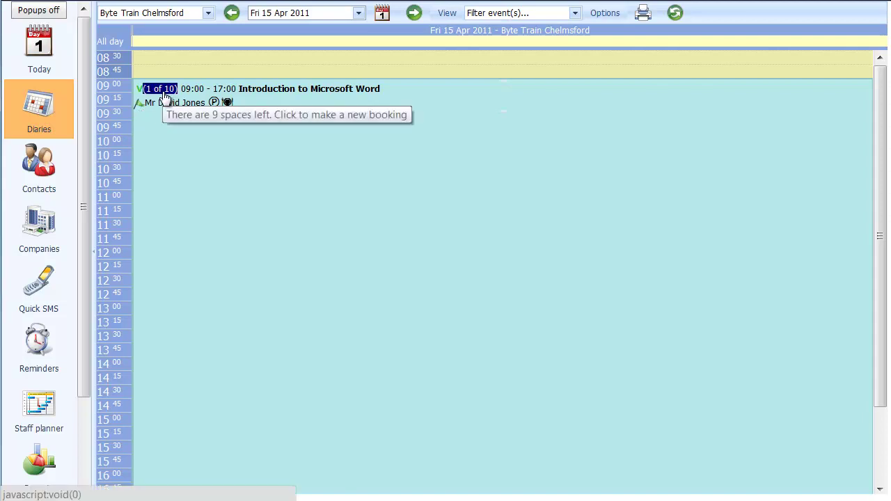
- Start a new Word course booking and choose the second delegate from existing contacts
click(166, 96)
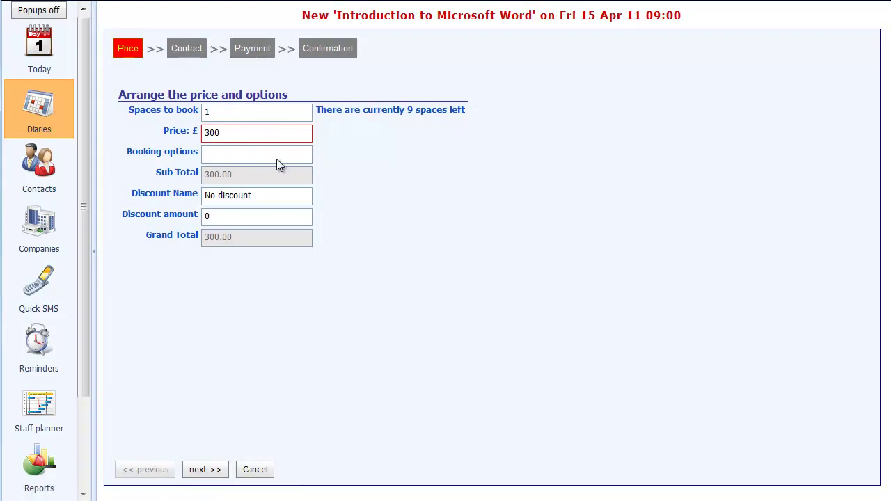
click(204, 472)
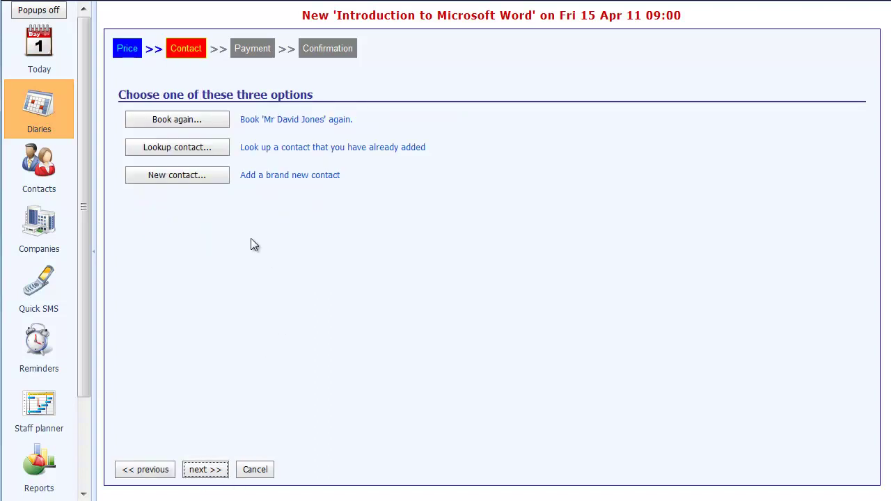
click(183, 152)
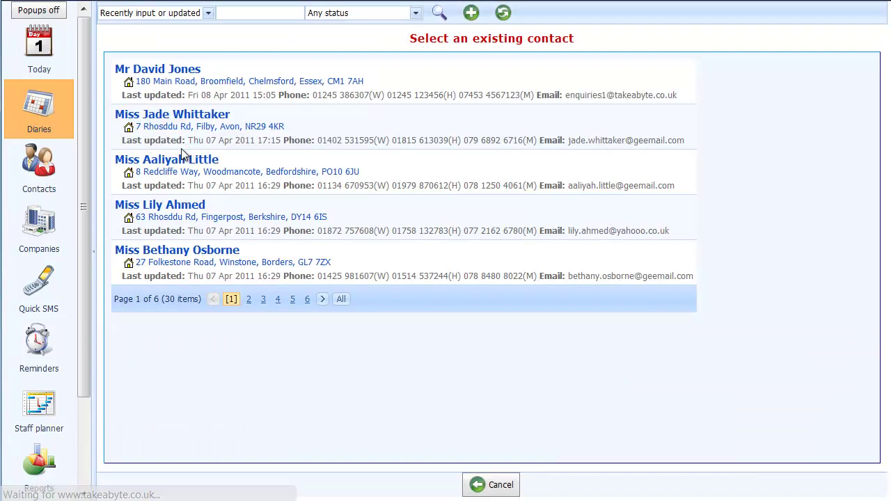
click(212, 80)
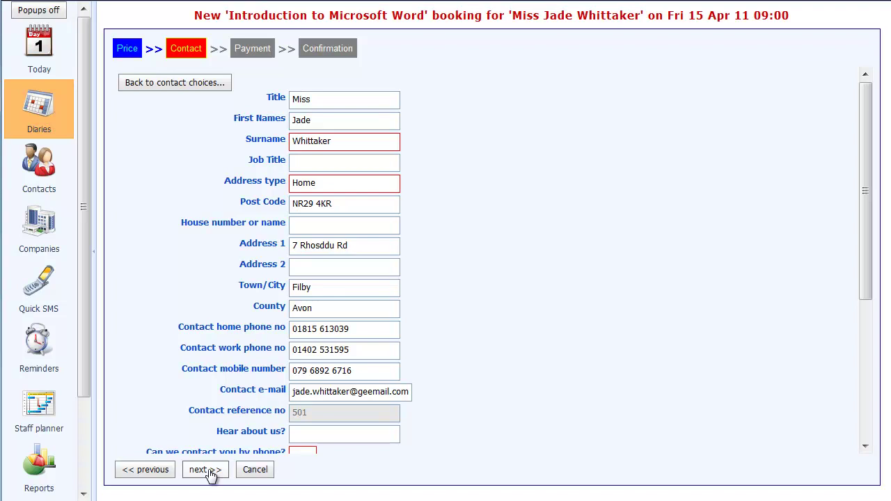
click(204, 470)
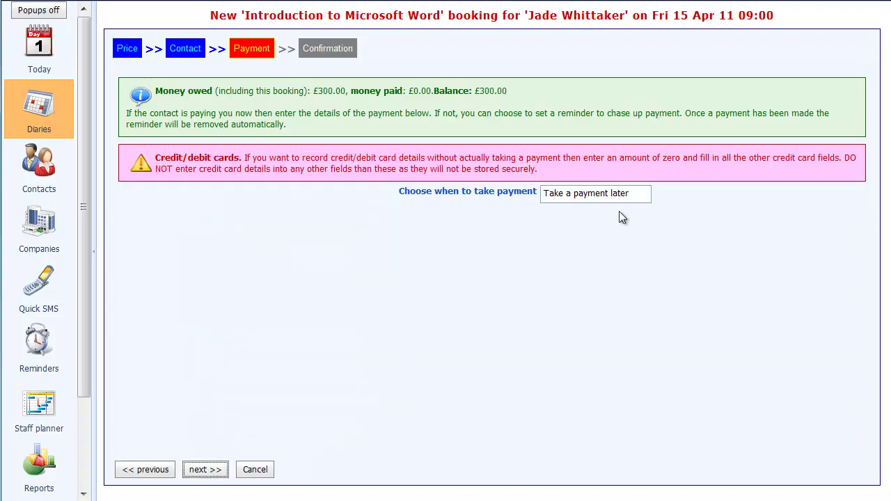
- Take a payment now of 100 by Cash
click(645, 194)
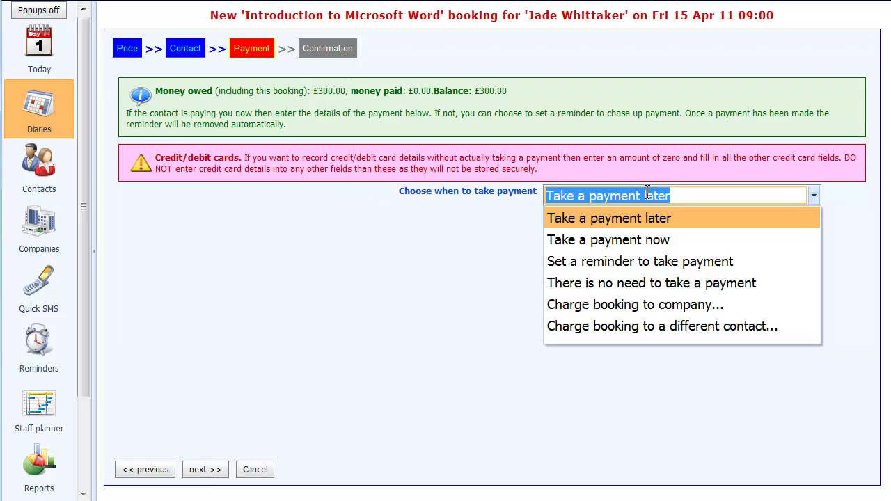
click(626, 243)
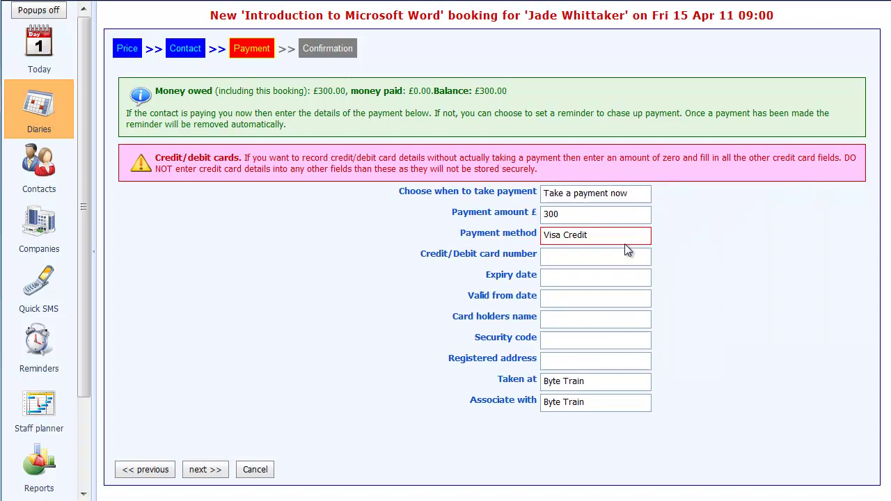
click(568, 216)
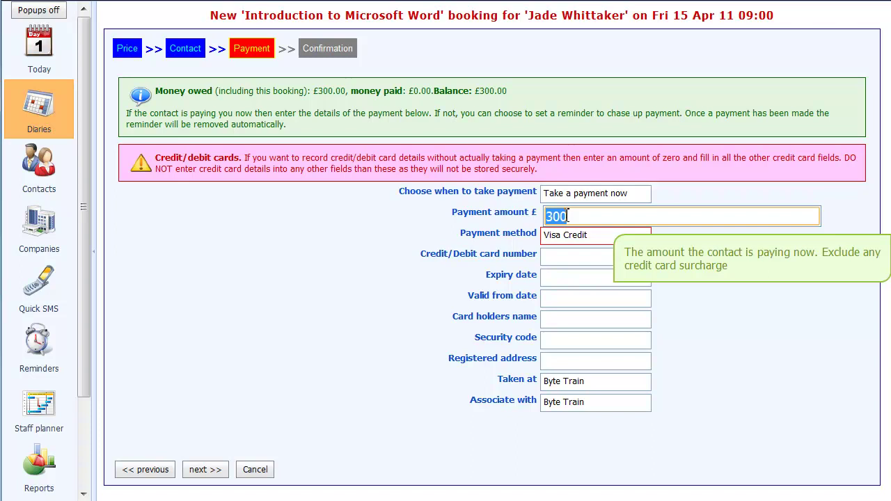
text(100)
click(593, 237)
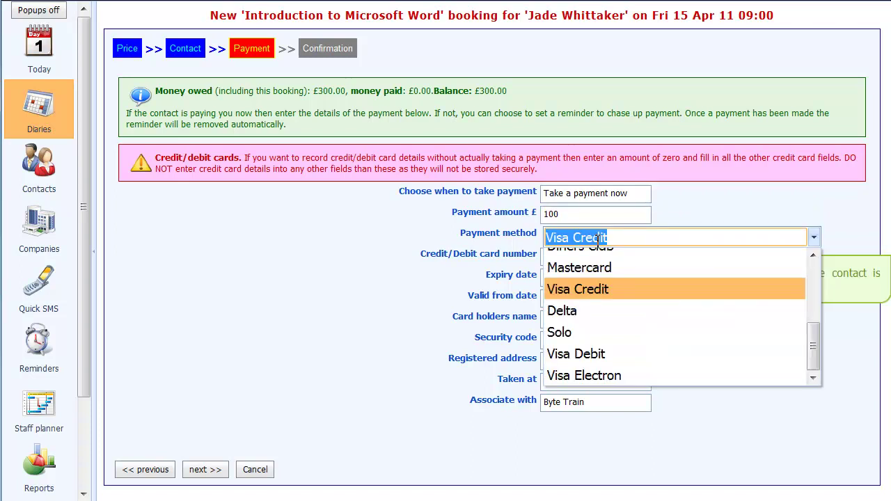
drag(813, 347, 816, 289)
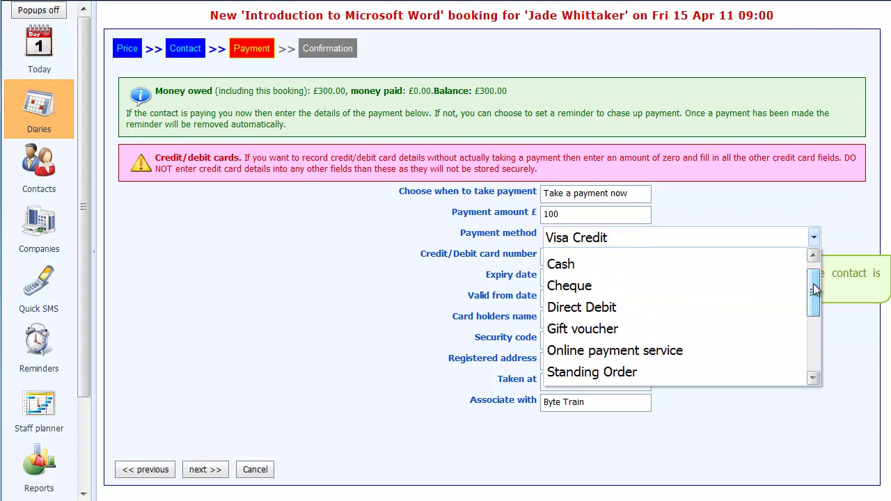
click(682, 272)
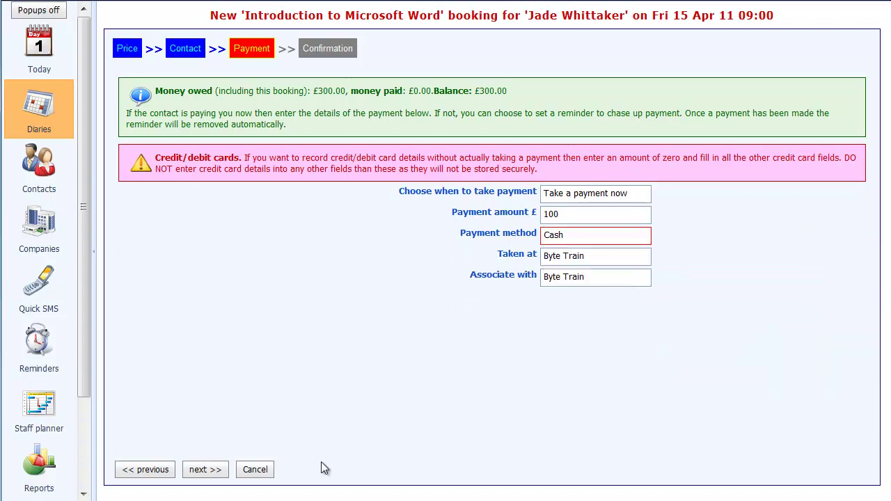
- Make the booking, leaving £200.00 owing, and return to the course diary
click(206, 471)
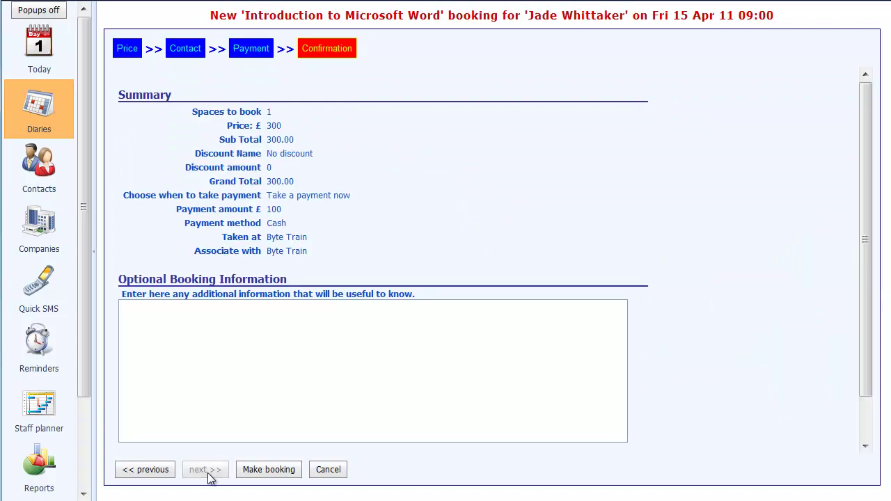
click(259, 477)
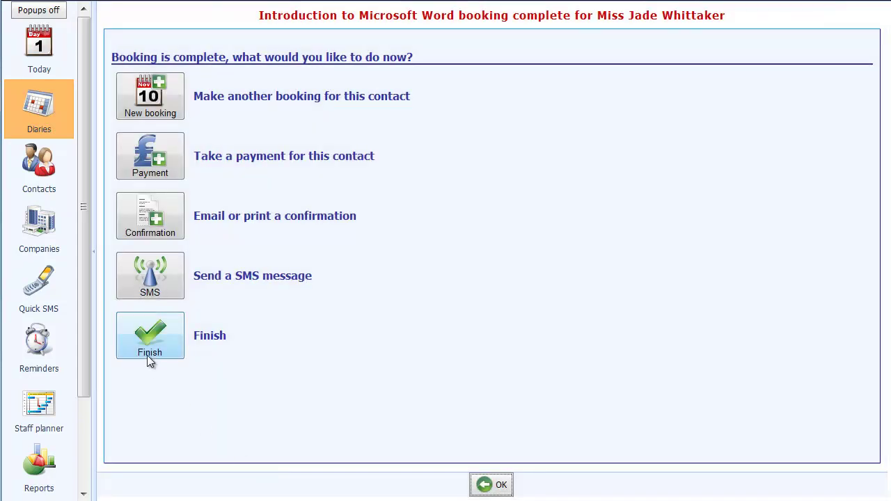
click(150, 338)
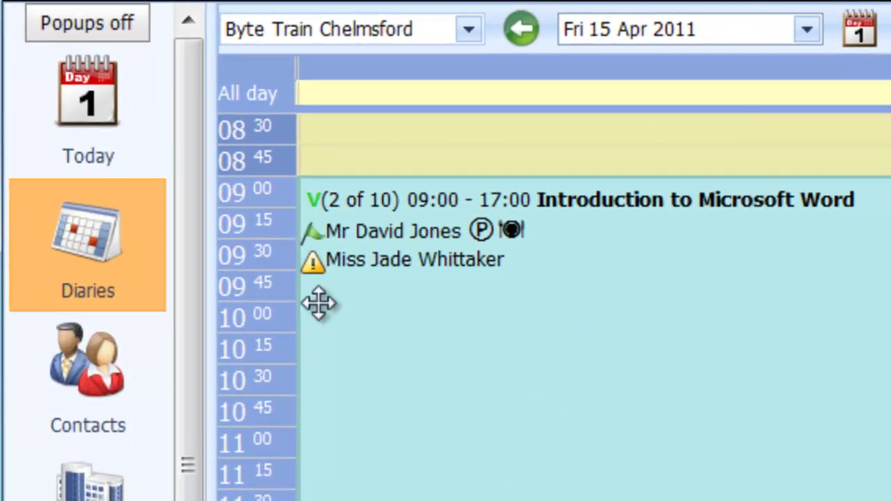
mouse_move(310, 254)
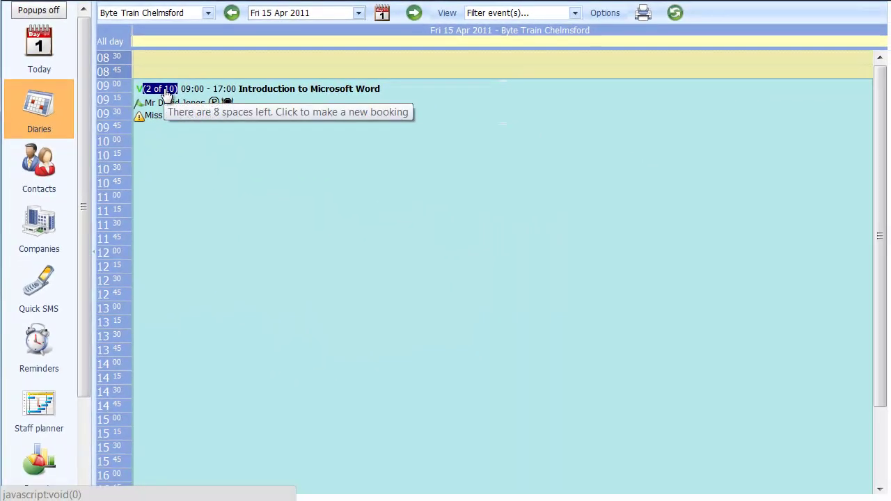
- Start a new Word course booking and choose the third delegate from existing contacts
click(352, 201)
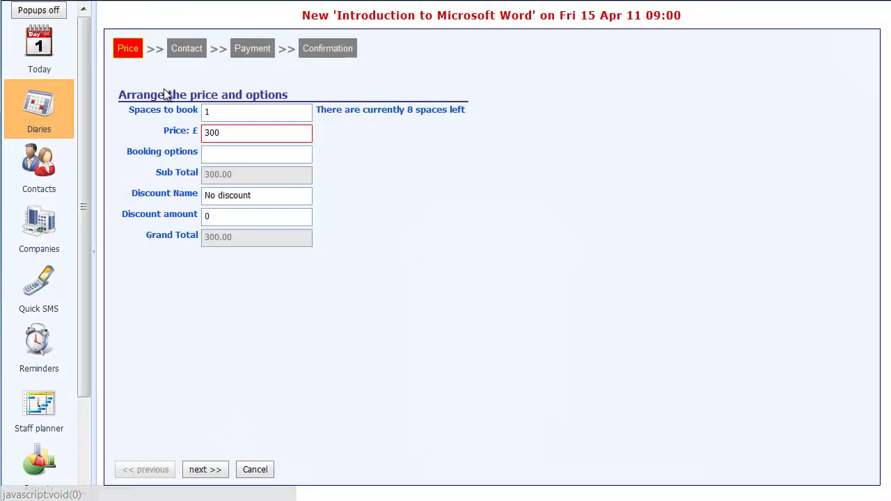
click(206, 472)
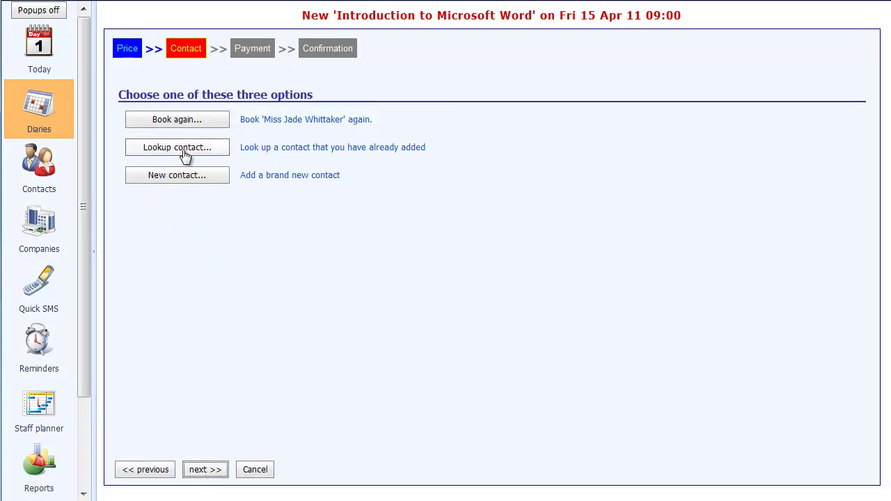
click(184, 148)
click(178, 175)
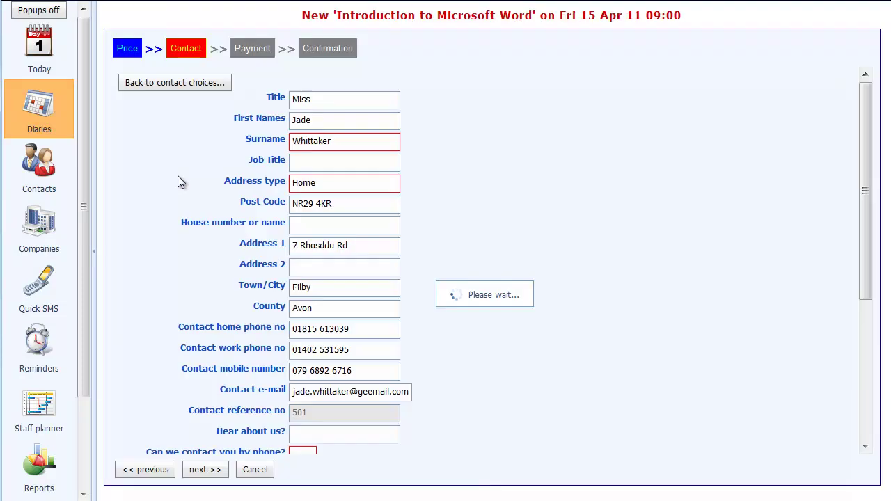
- Make the booking with payment taken later, then select the unpaid delegate's diary entry
click(206, 471)
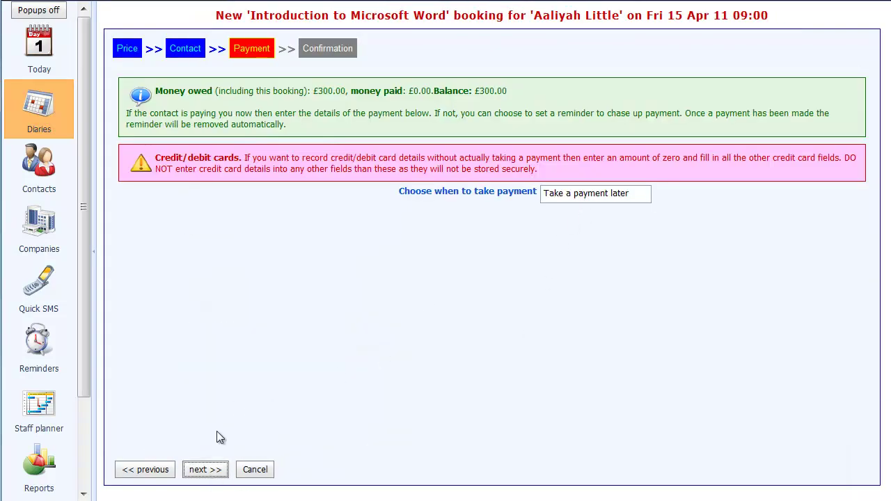
click(207, 473)
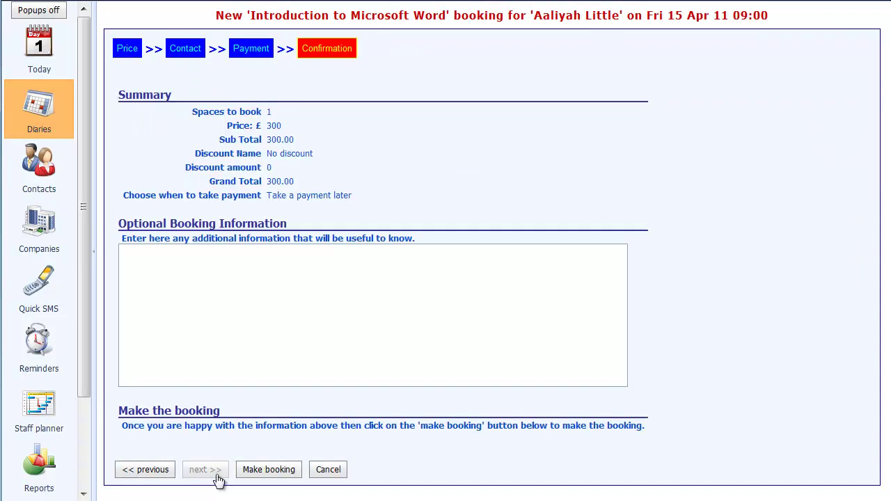
click(268, 471)
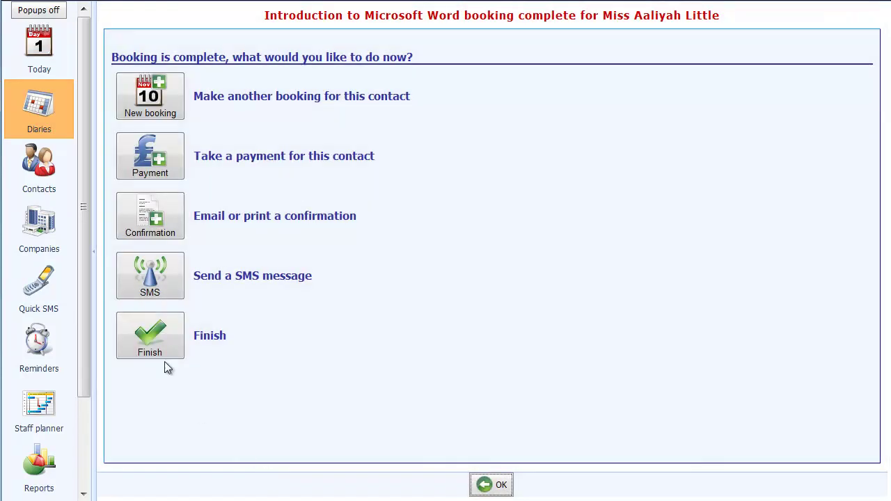
click(150, 335)
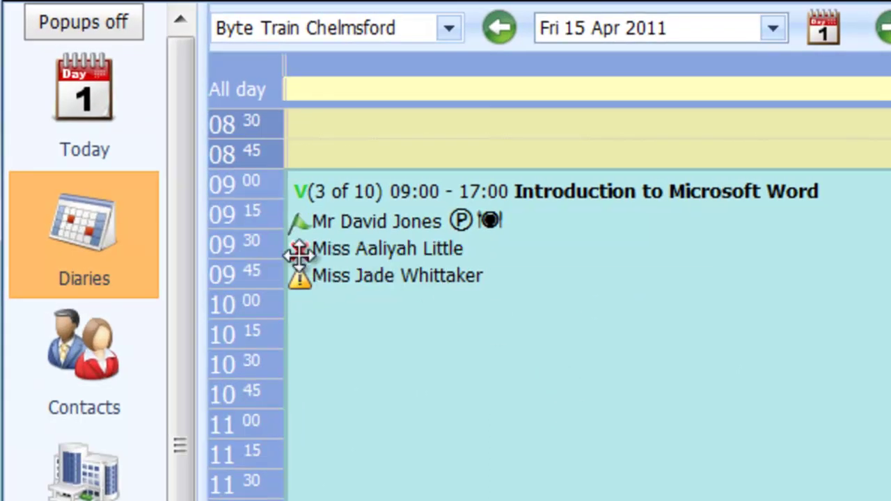
mouse_move(299, 256)
click(424, 259)
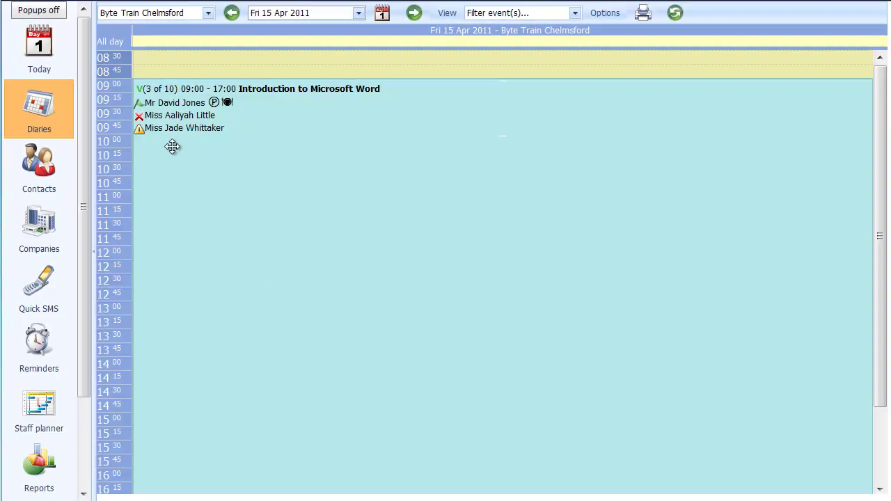
- Open the first delegate's contact record and scroll the Summary down to Bookings, Credits and Debits
click(192, 105)
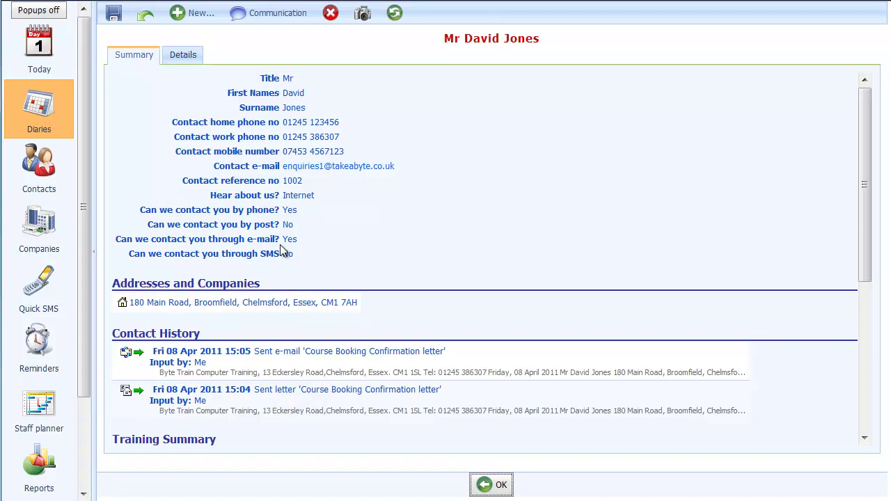
scroll(282, 251, down, 1)
scroll(282, 251, down, 3)
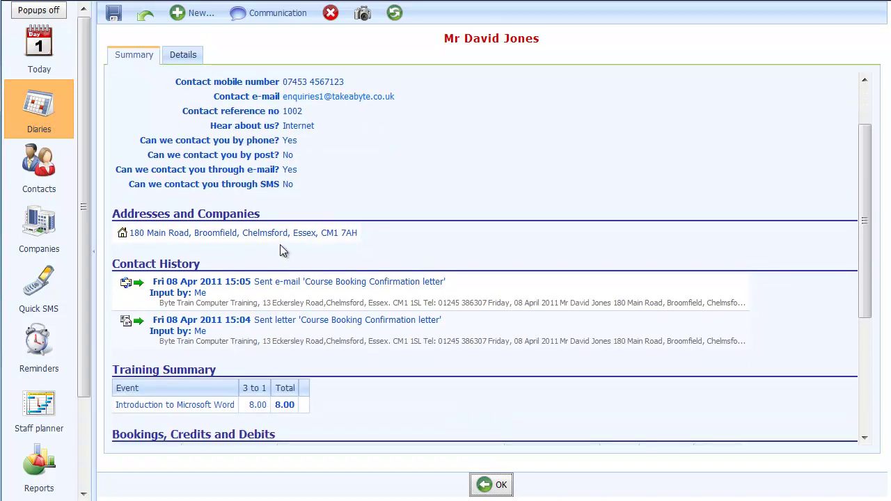
scroll(284, 251, down, 2)
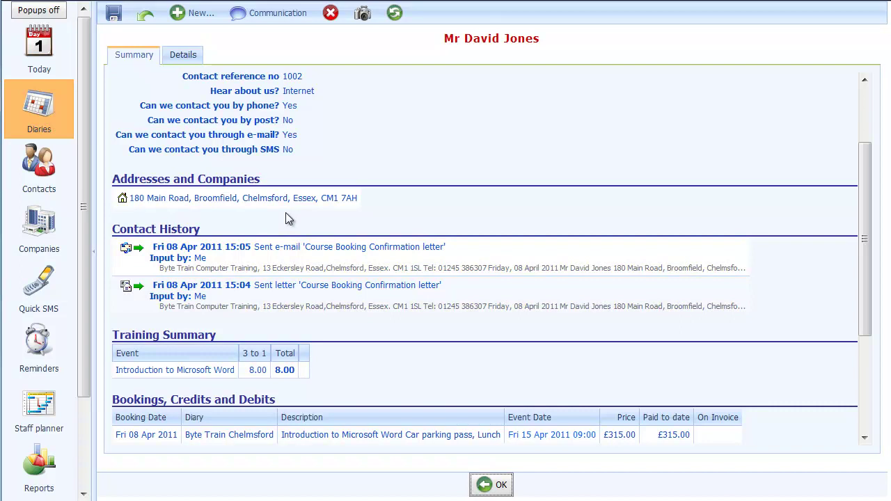
scroll(287, 216, down, 1)
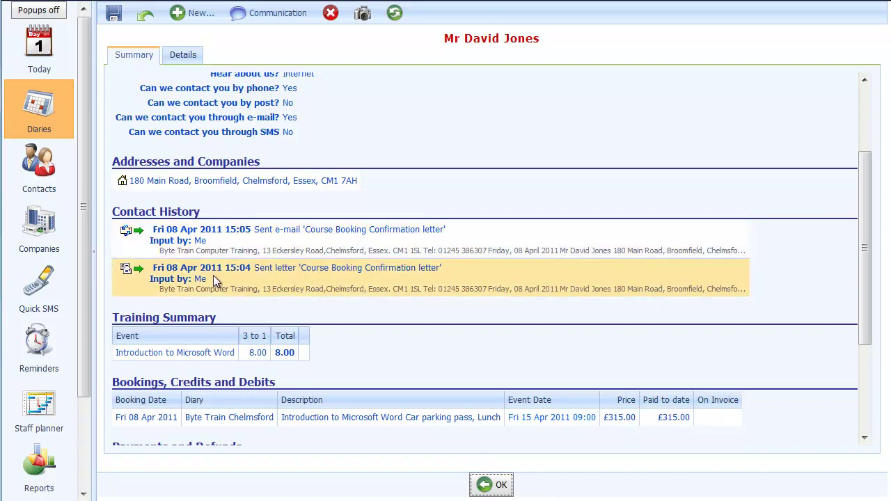
double_click(214, 277)
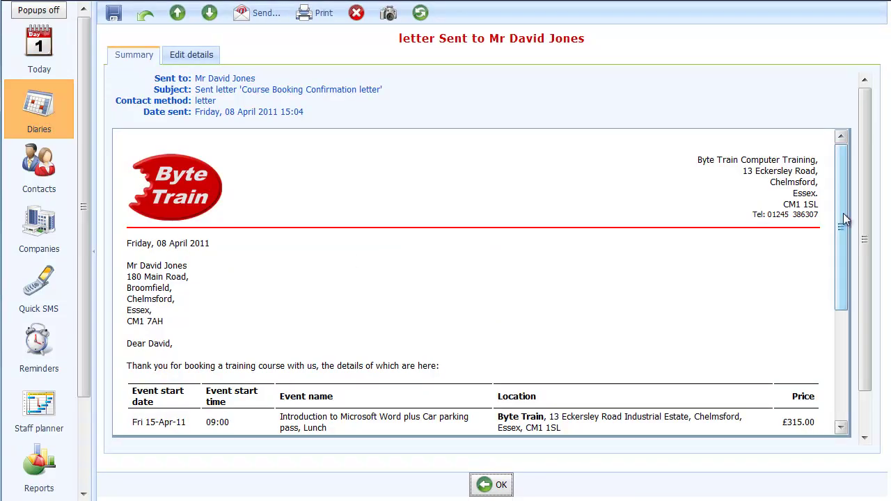
mouse_move(843, 213)
mouse_down()
mouse_move(843, 364)
mouse_move(837, 192)
mouse_up()
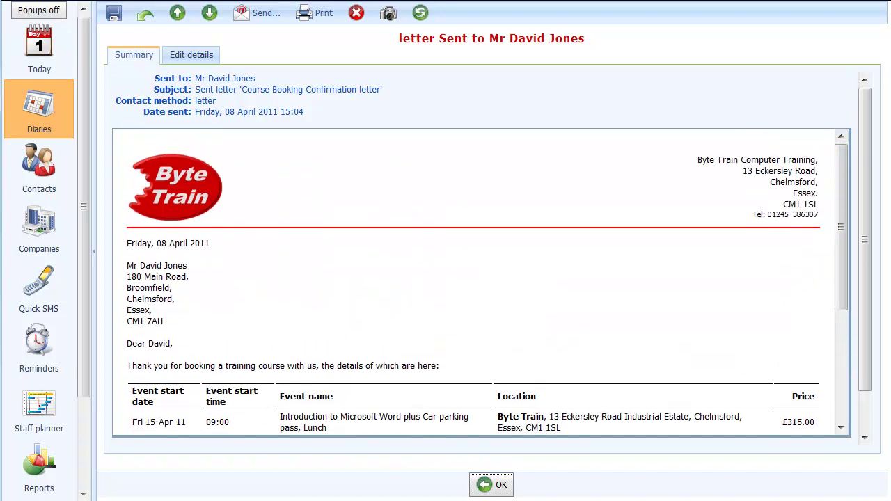
click(488, 485)
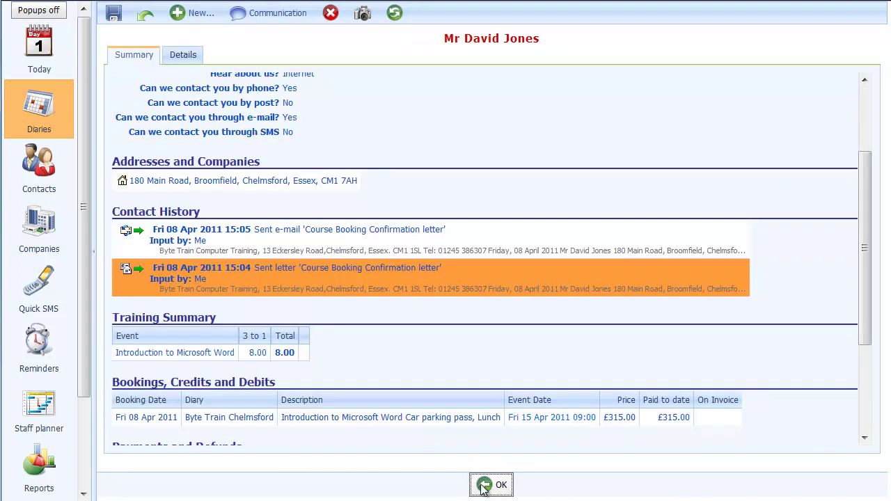
double_click(148, 244)
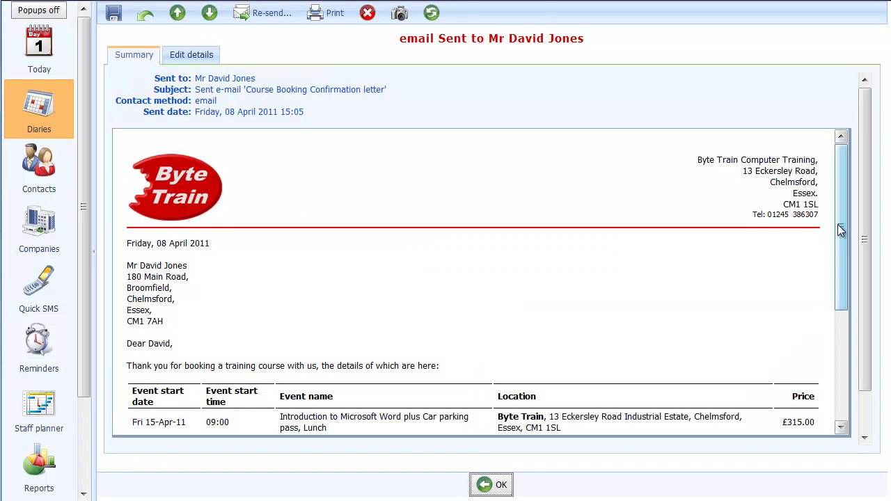
mouse_move(845, 225)
mouse_down()
mouse_move(849, 346)
mouse_move(849, 216)
mouse_up()
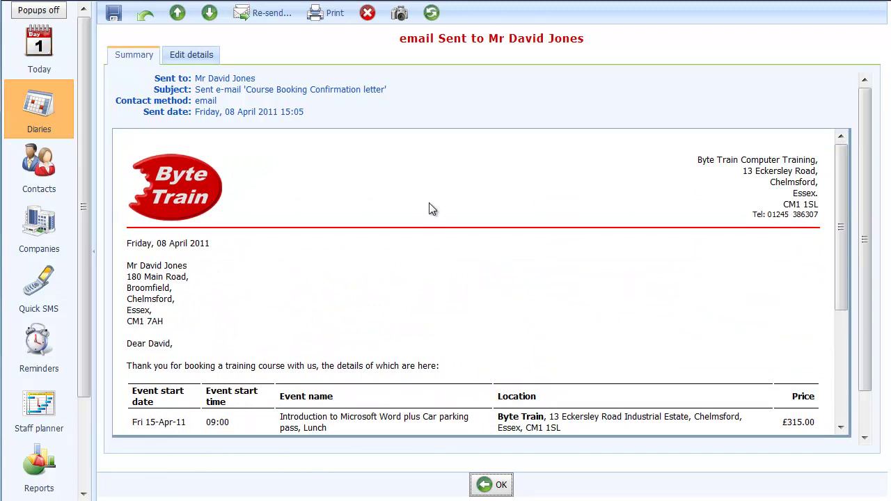
click(490, 483)
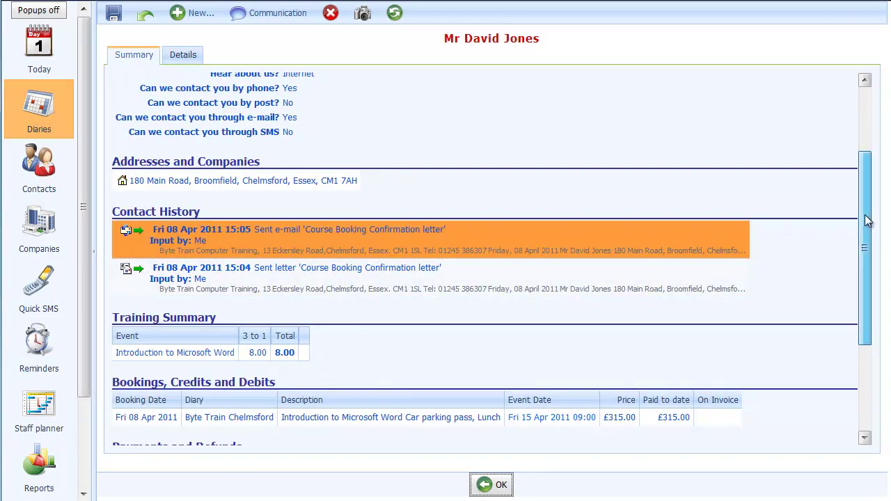
- Scroll the Summary to show £315.00 paid by Visa Credit, a £0.00 balance and Audit Info
drag(868, 221, 868, 313)
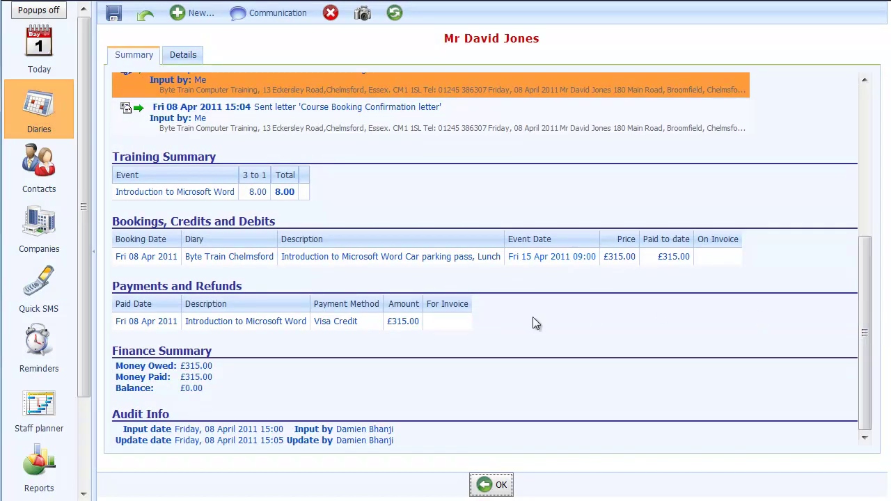